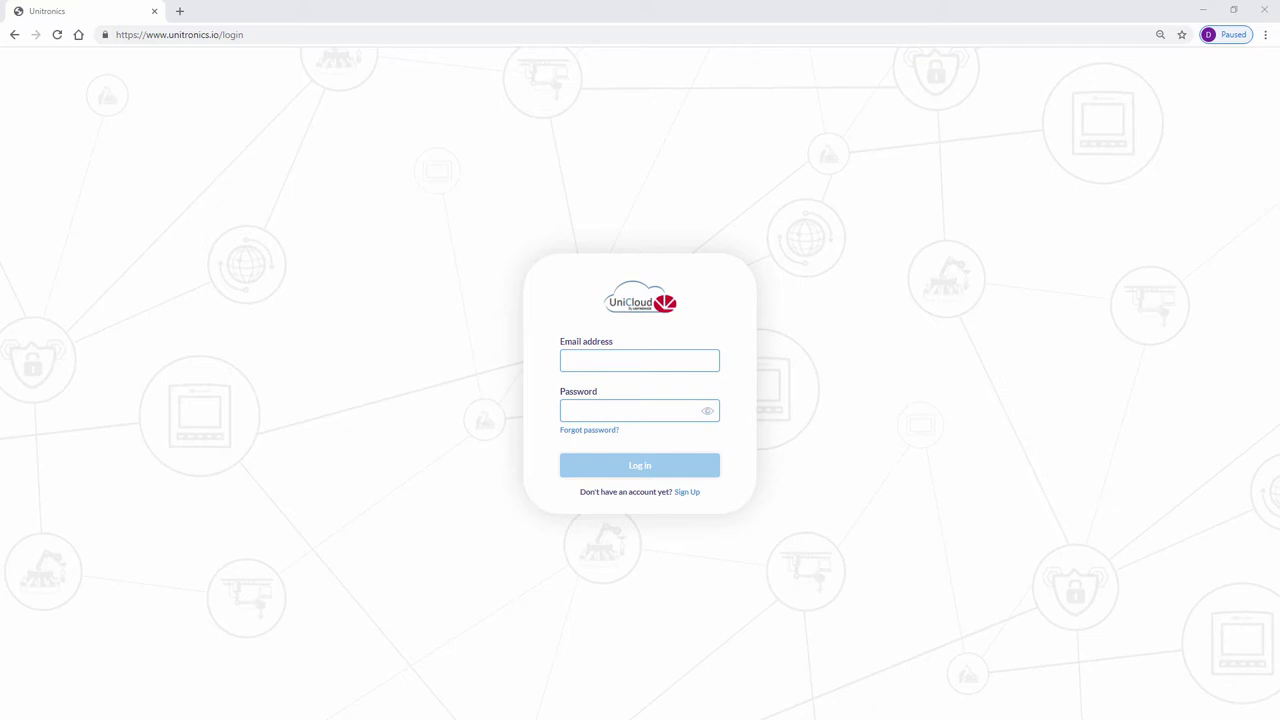
Sign in to UniCloud using the saved login credentials.
click(603, 360)
click(652, 413)
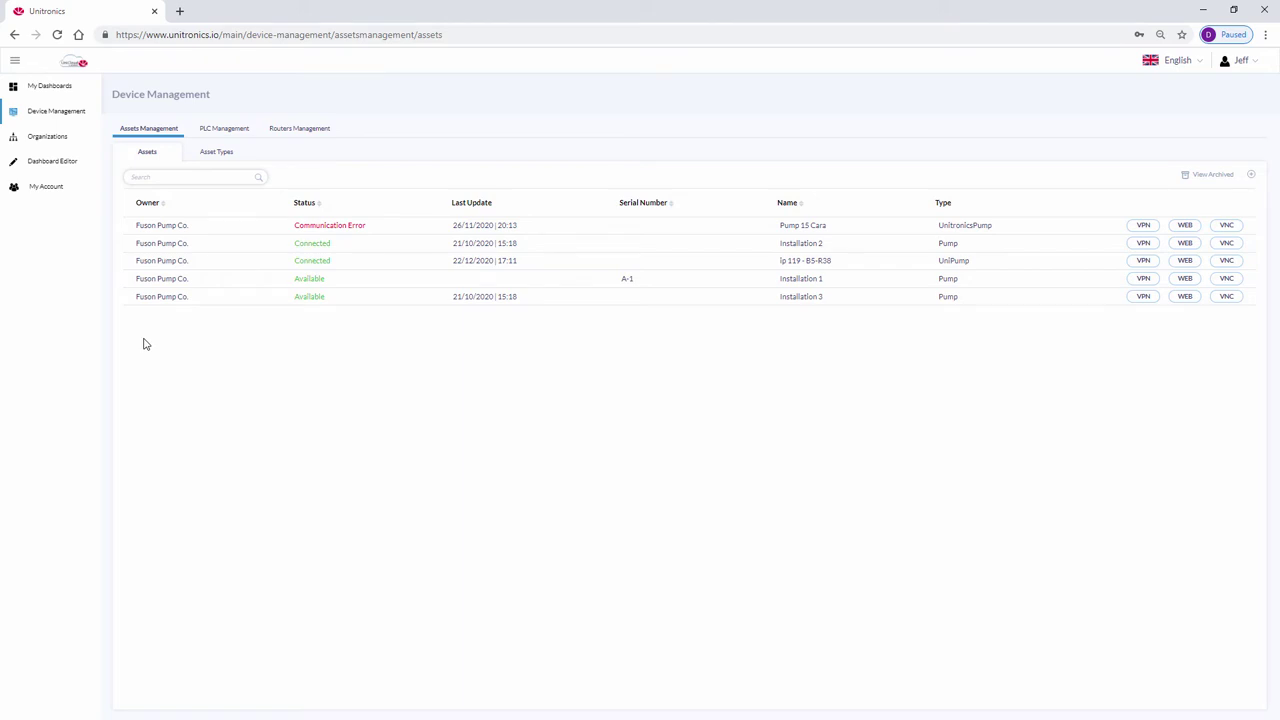
Open Device Management, then connect the router's UniCloud service to Fuson Pump Co. and save.
click(78, 116)
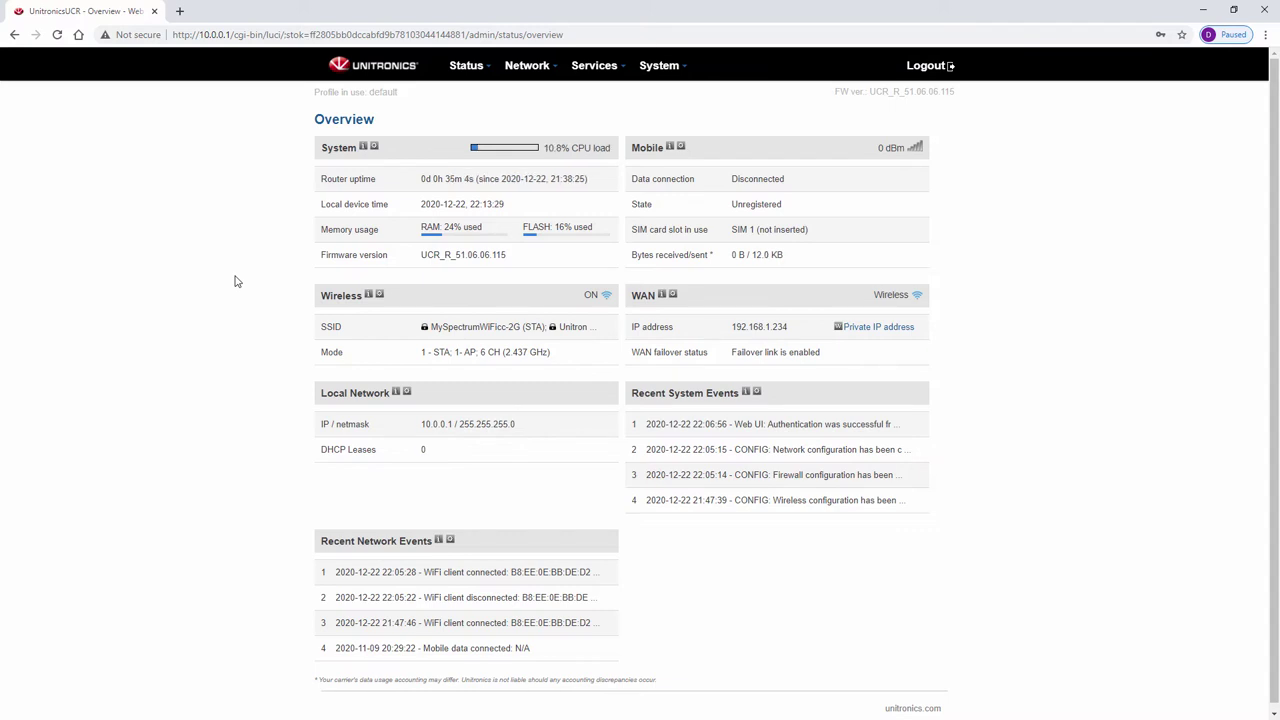
click(579, 72)
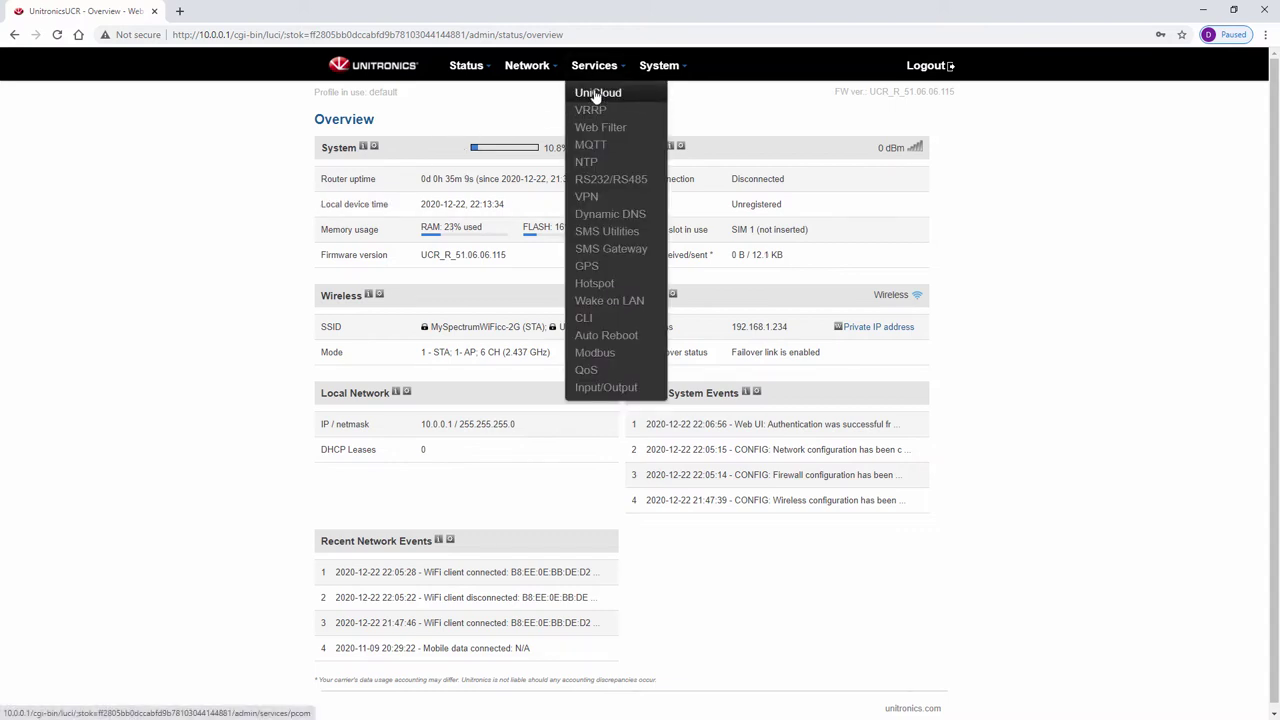
click(597, 93)
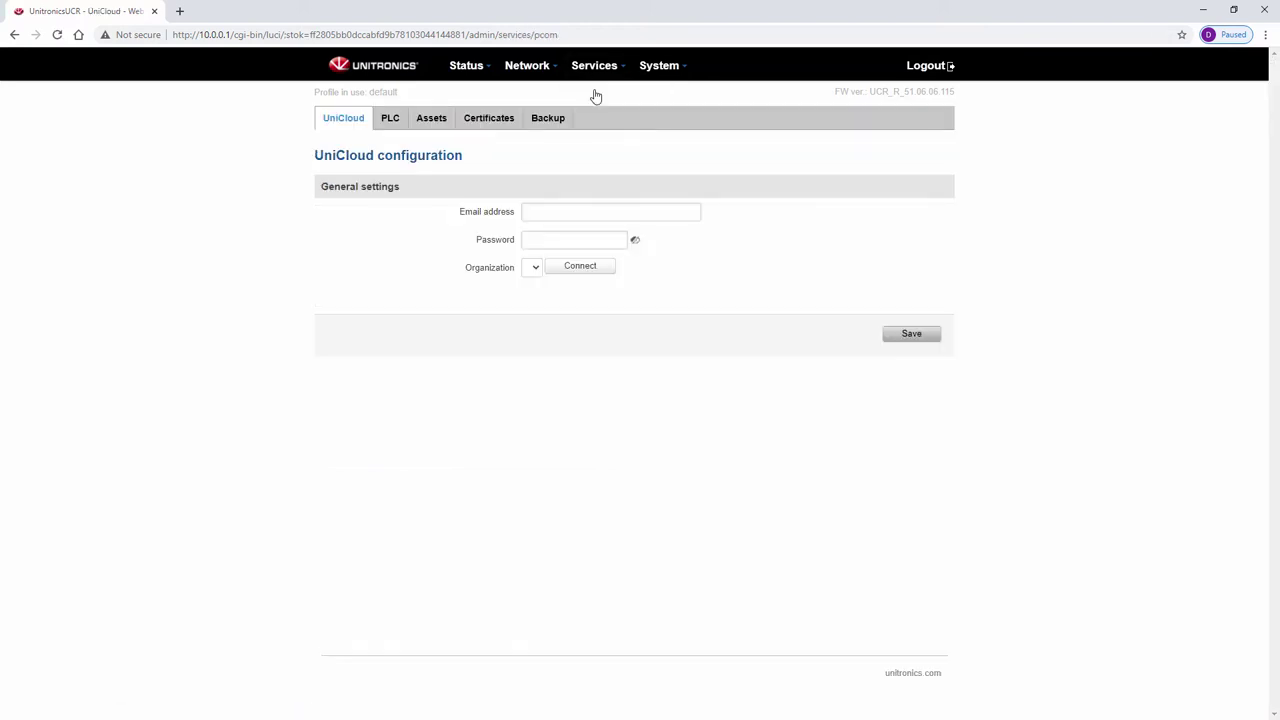
click(582, 241)
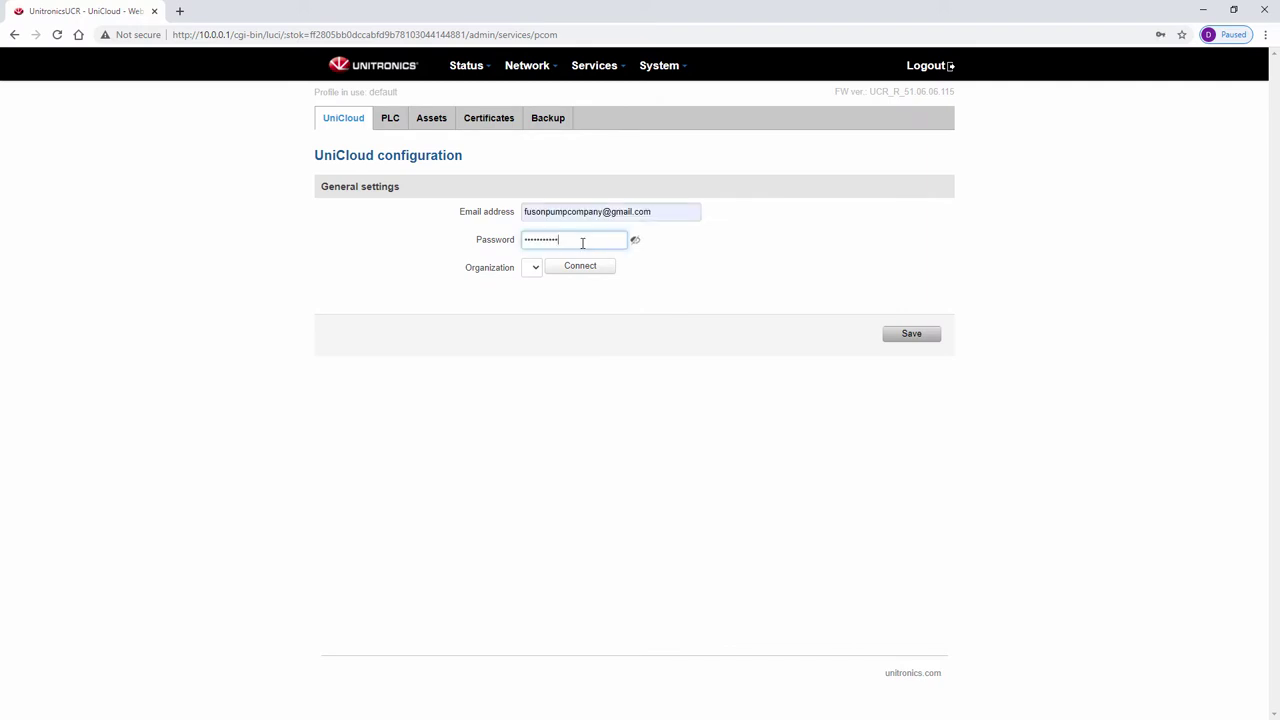
click(585, 270)
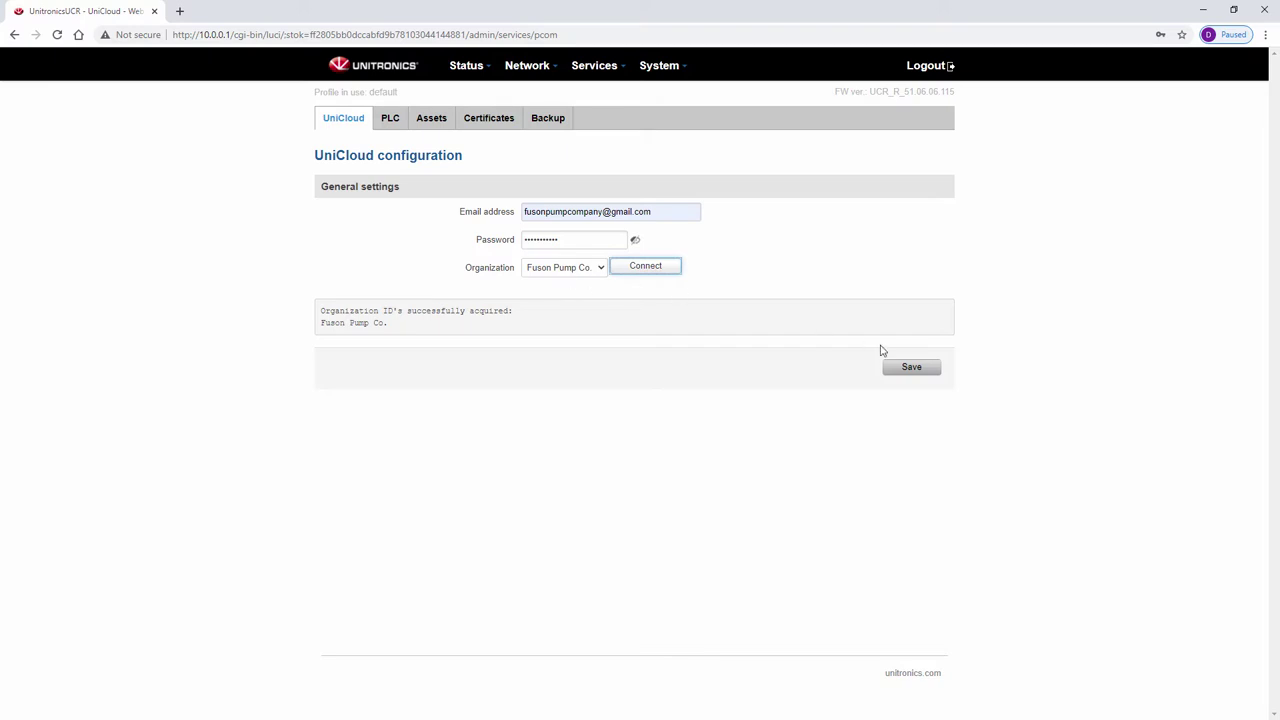
click(933, 379)
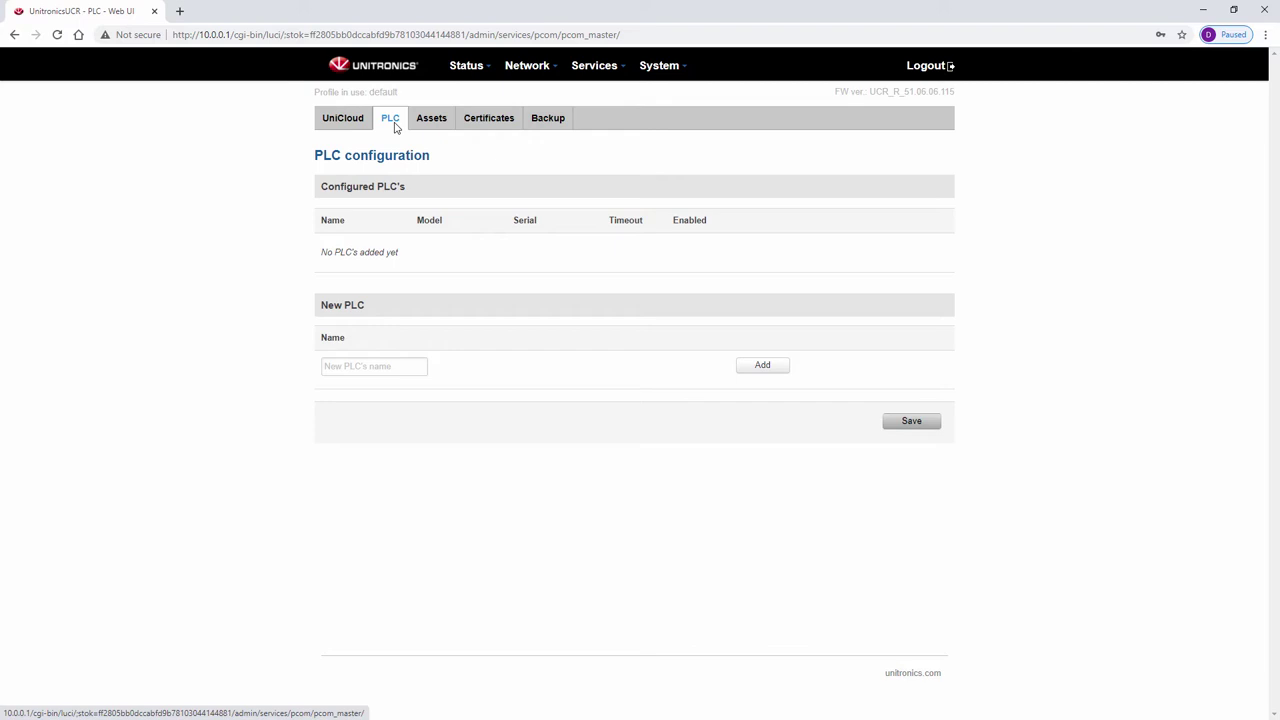
Add a new PLC named V570 to the router's PLC list.
click(405, 366)
text(V570)
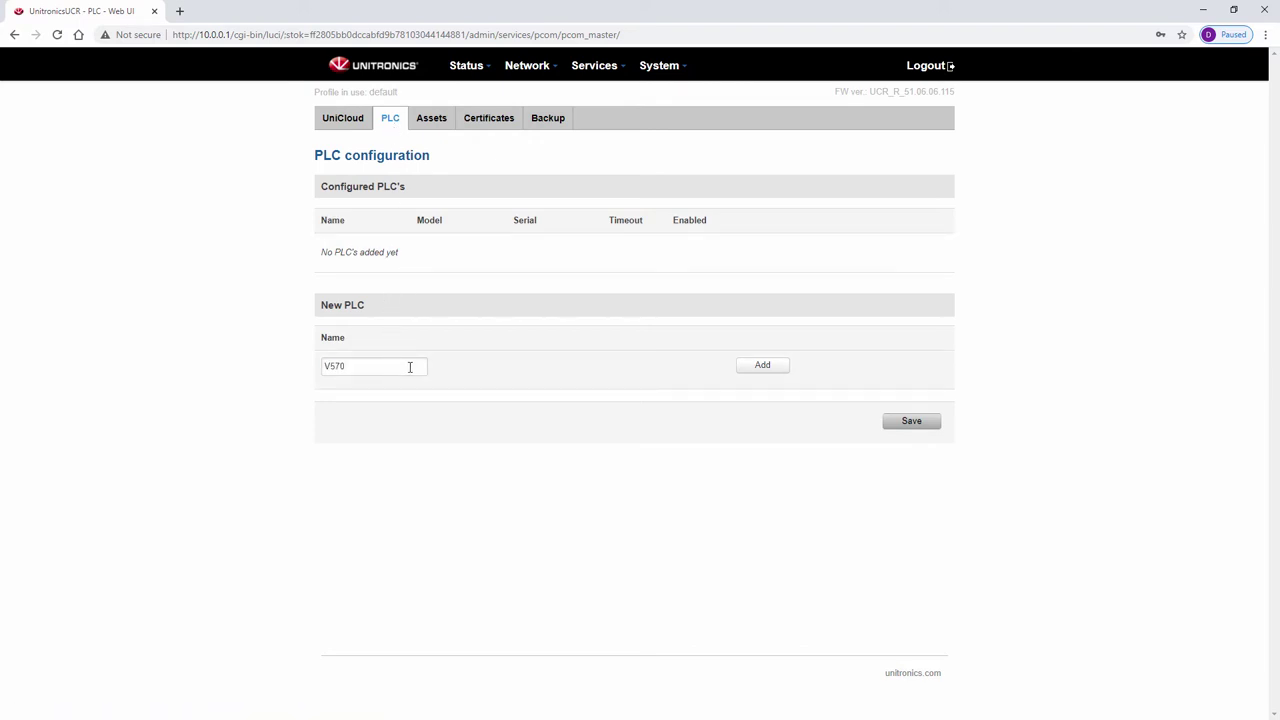
click(759, 370)
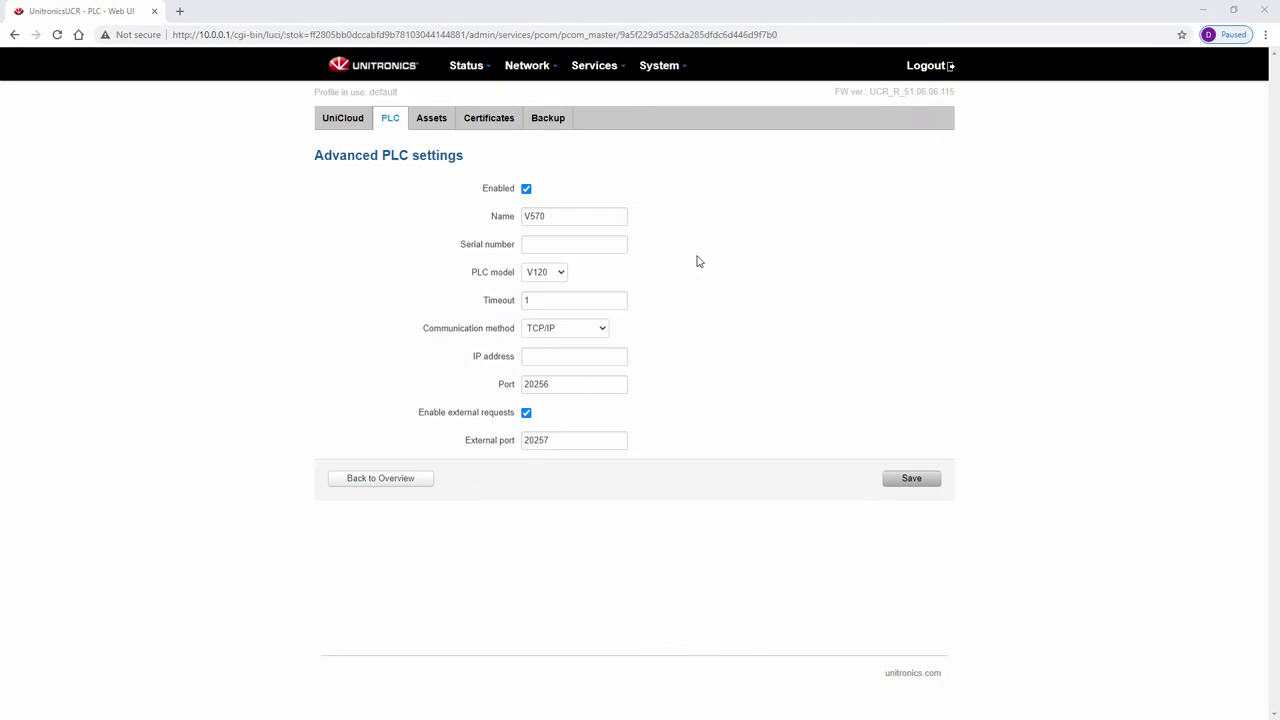
Give the V570 PLC serial P7E45A00294, model V570 and IP 10.0.0.200, and save.
click(613, 246)
text(P7E45A00294)
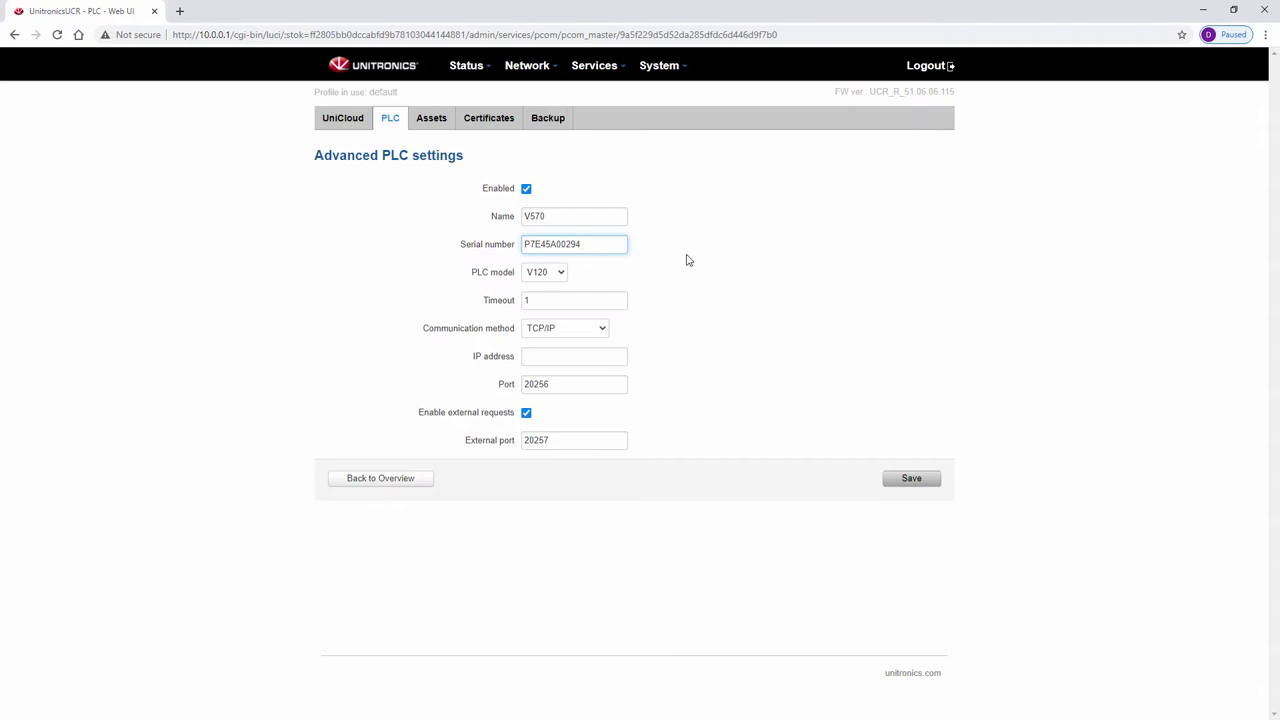
click(560, 274)
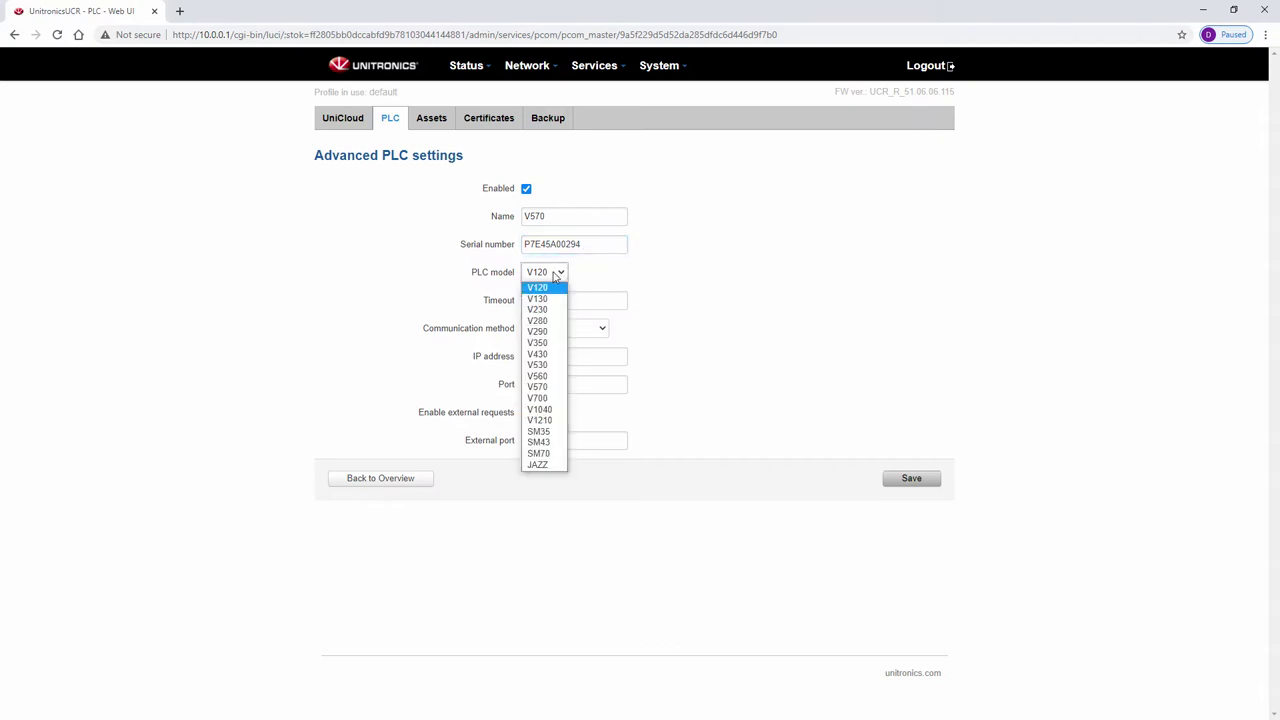
click(540, 386)
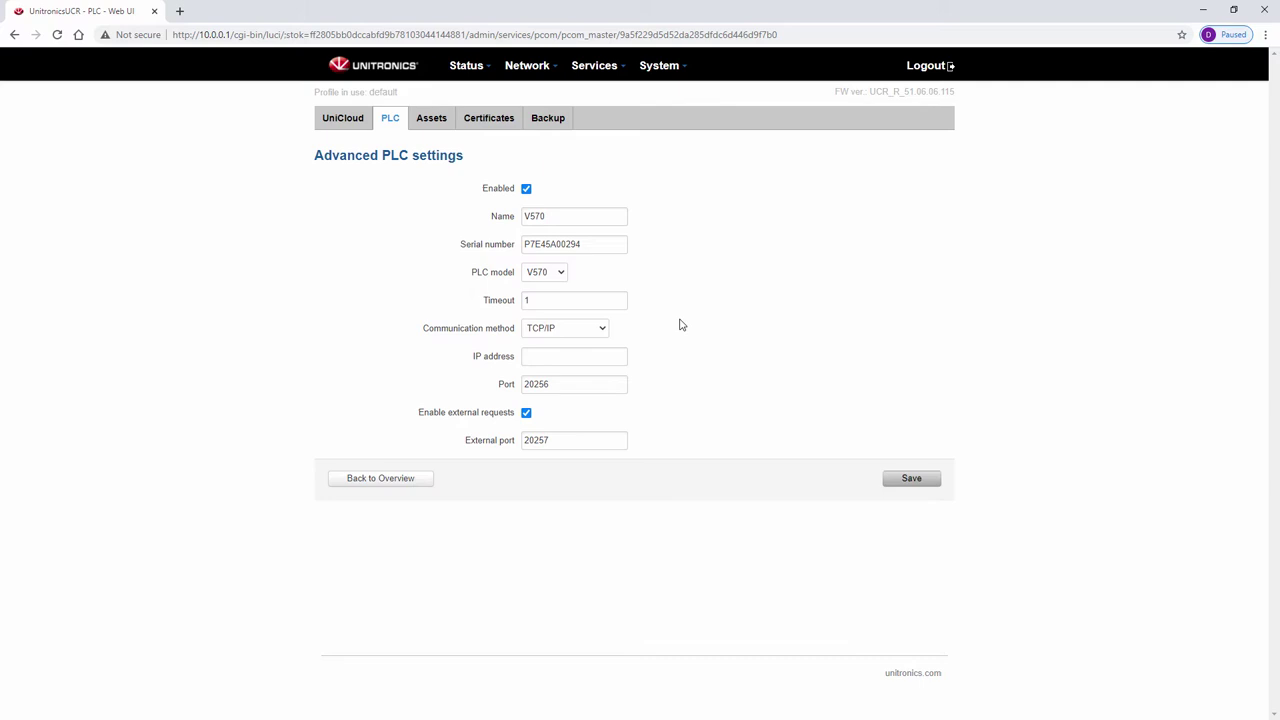
click(585, 355)
text(10.0.0.200)
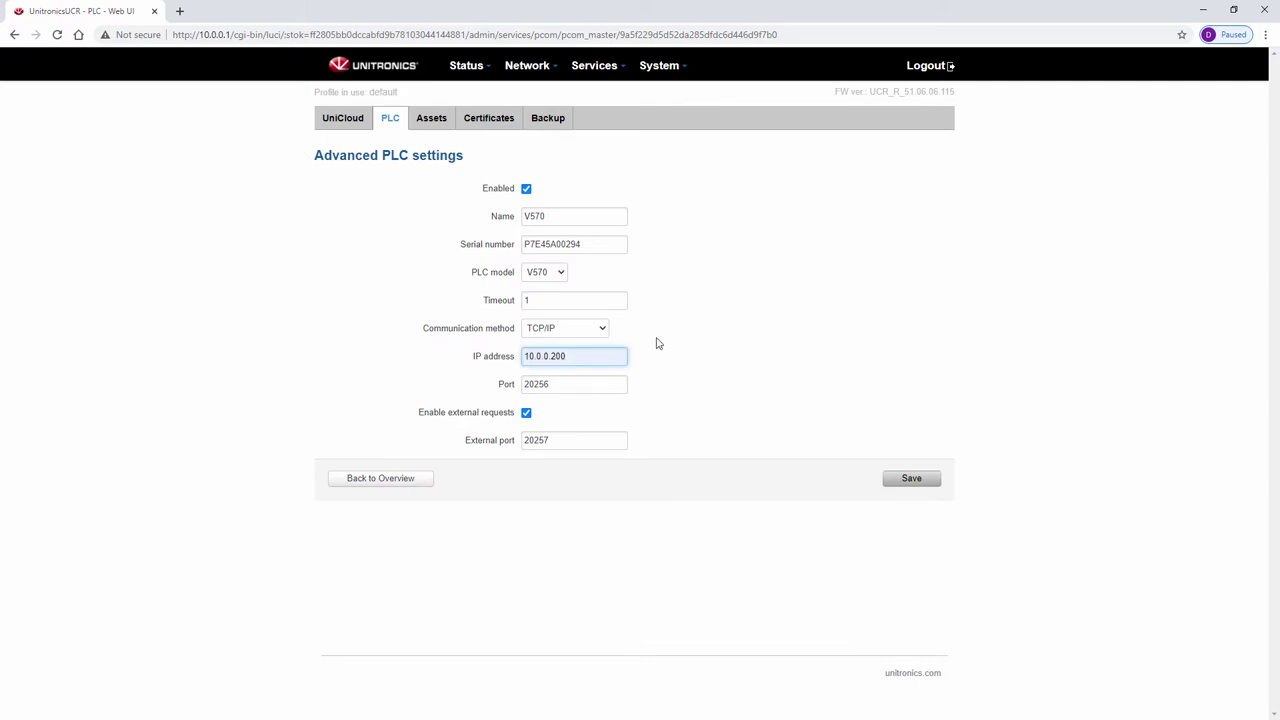
click(910, 480)
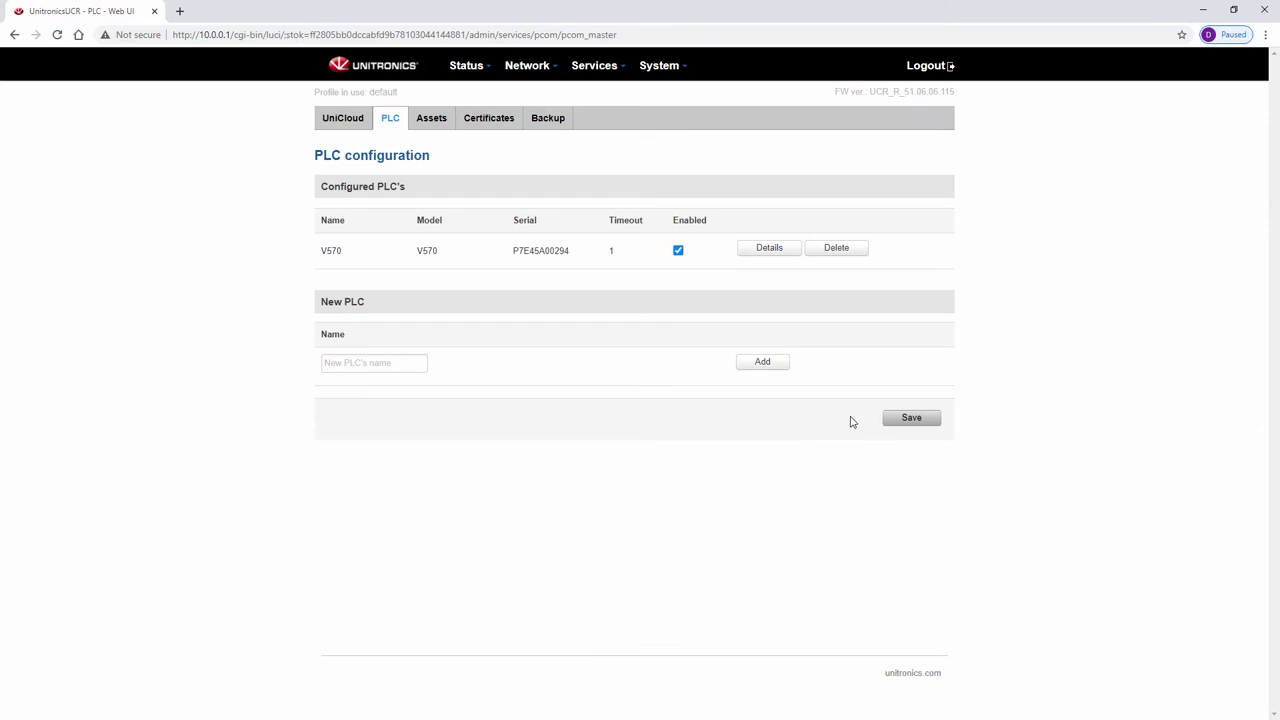
Create a new asset type named 'Vision Pump' in the UniCloud asset configuration.
click(430, 124)
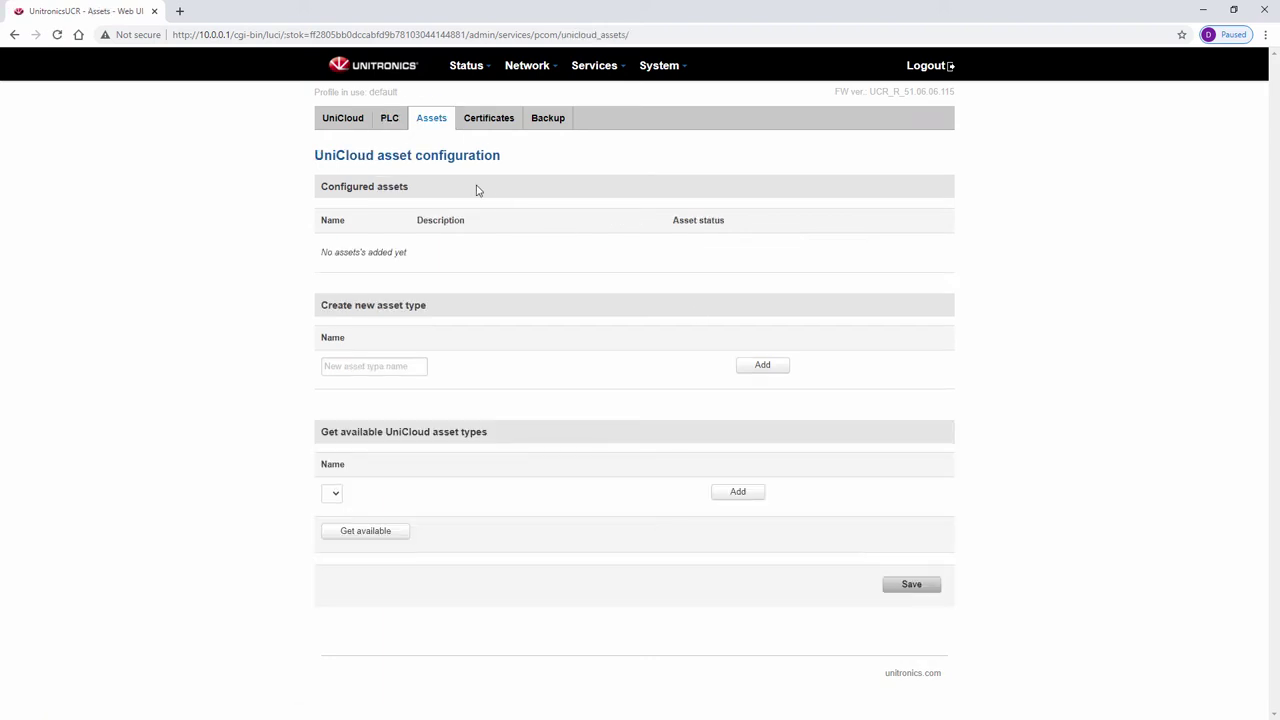
click(399, 365)
text(Vision Pump)
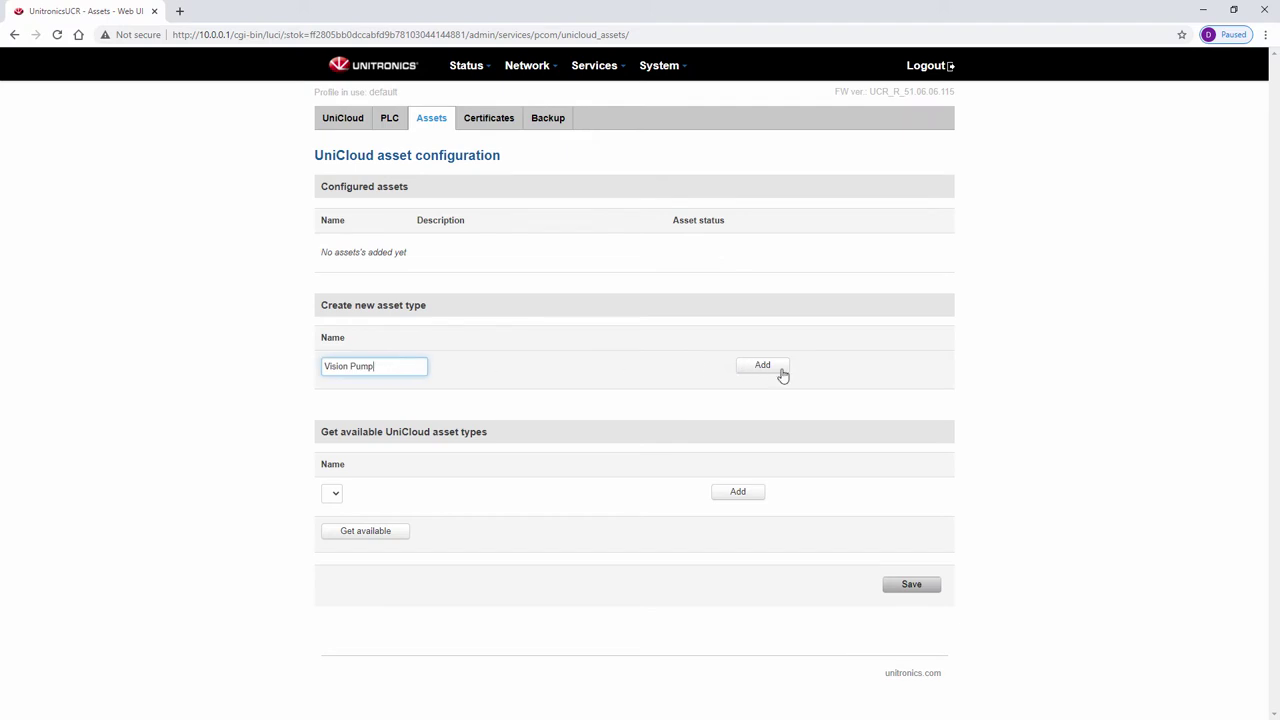
click(779, 370)
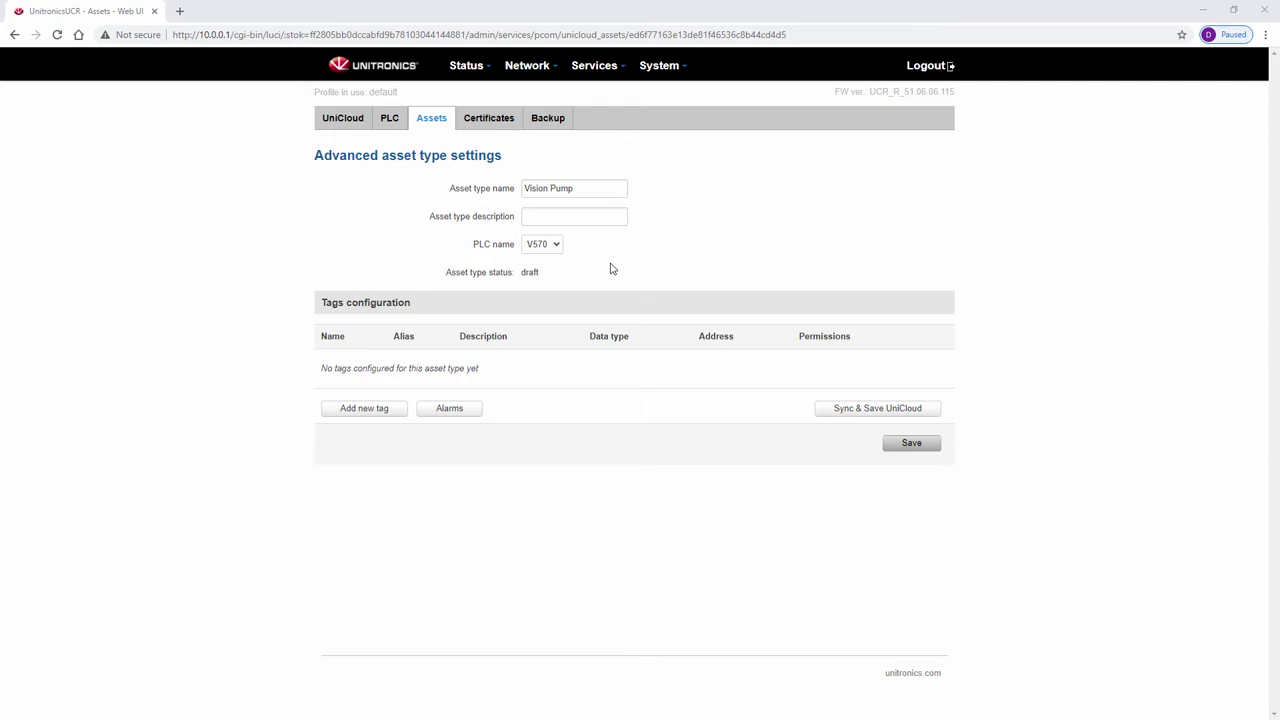
Add a Status tag of type MB, then sync the asset type to UniCloud and save.
click(386, 414)
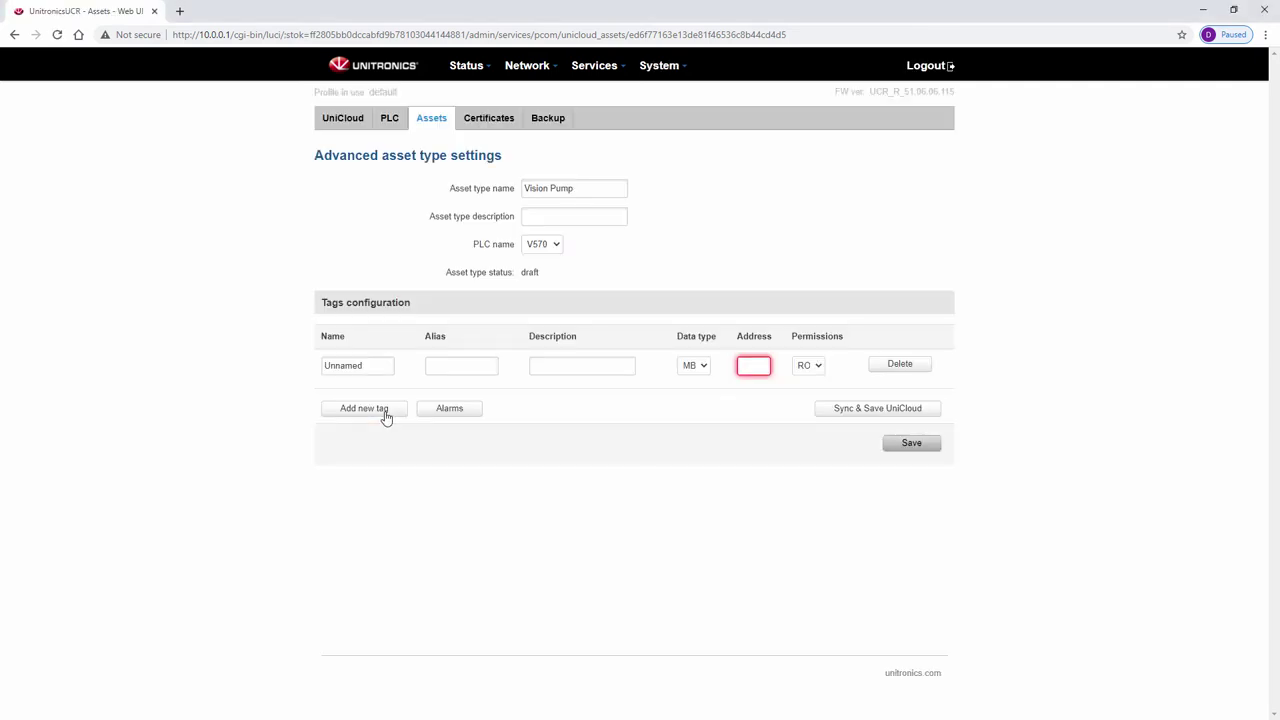
drag(369, 364, 282, 373)
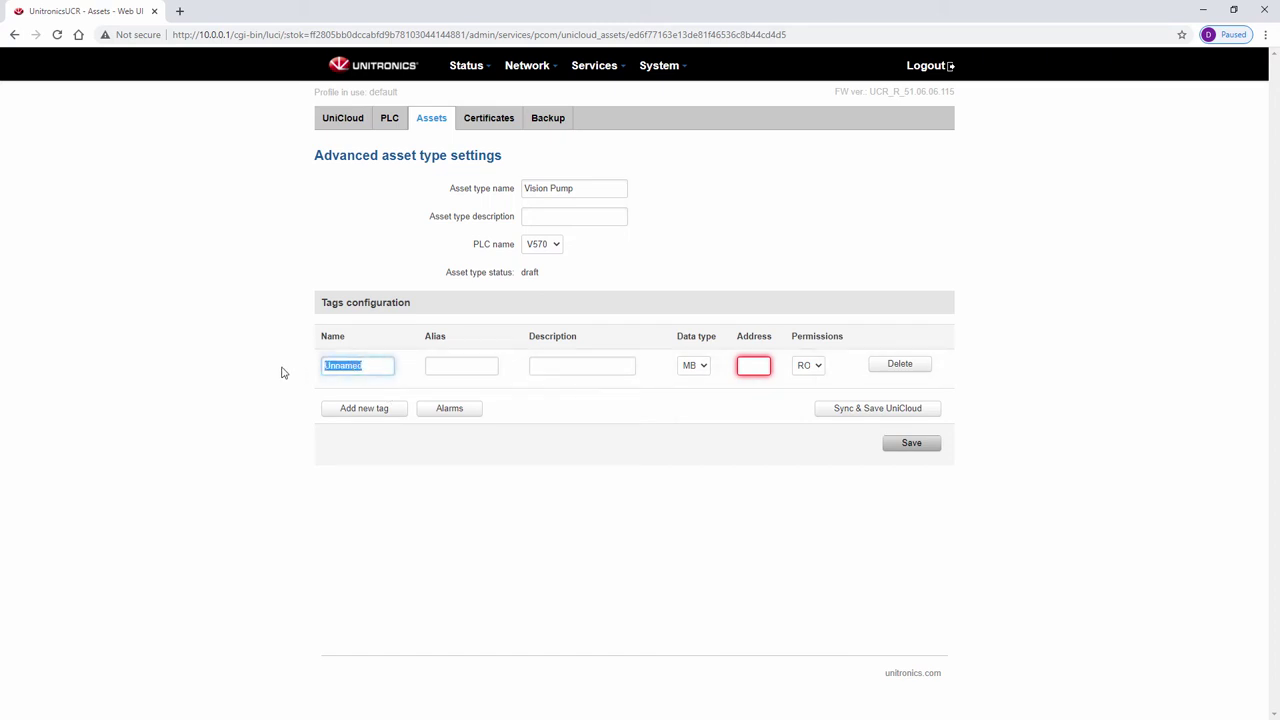
text(Status)
click(704, 367)
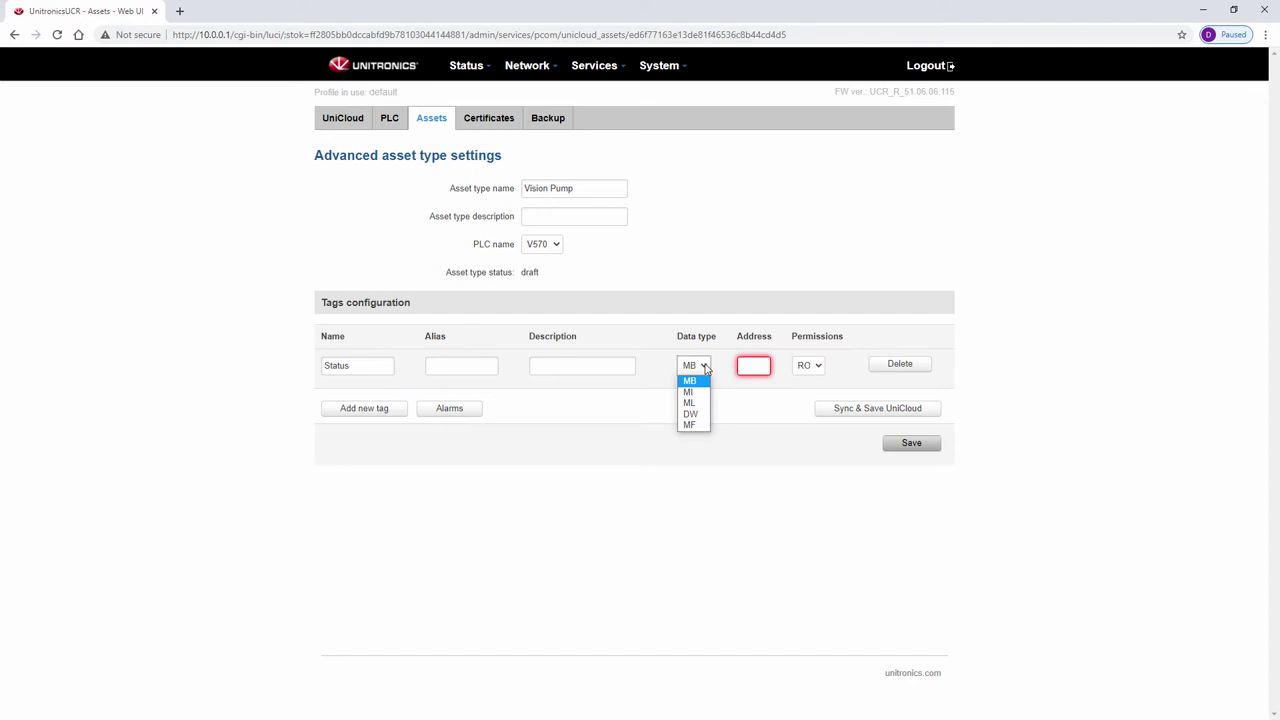
click(704, 367)
text(1006)
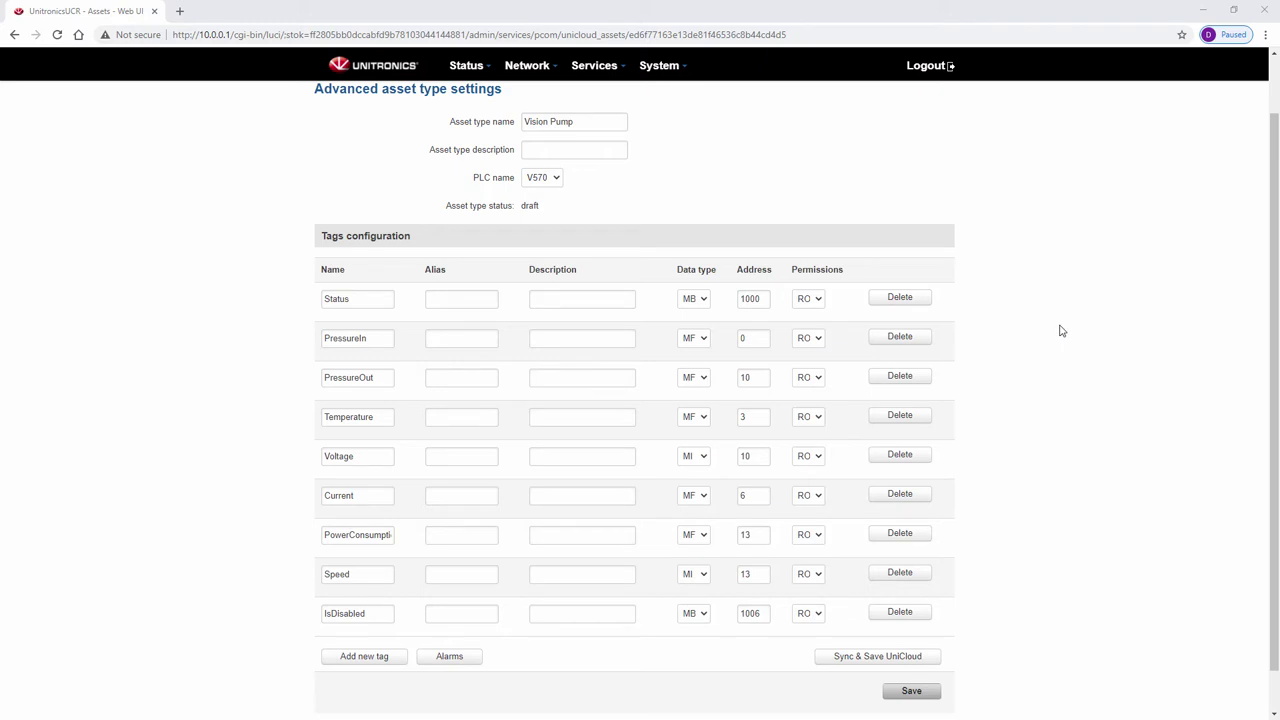
click(918, 657)
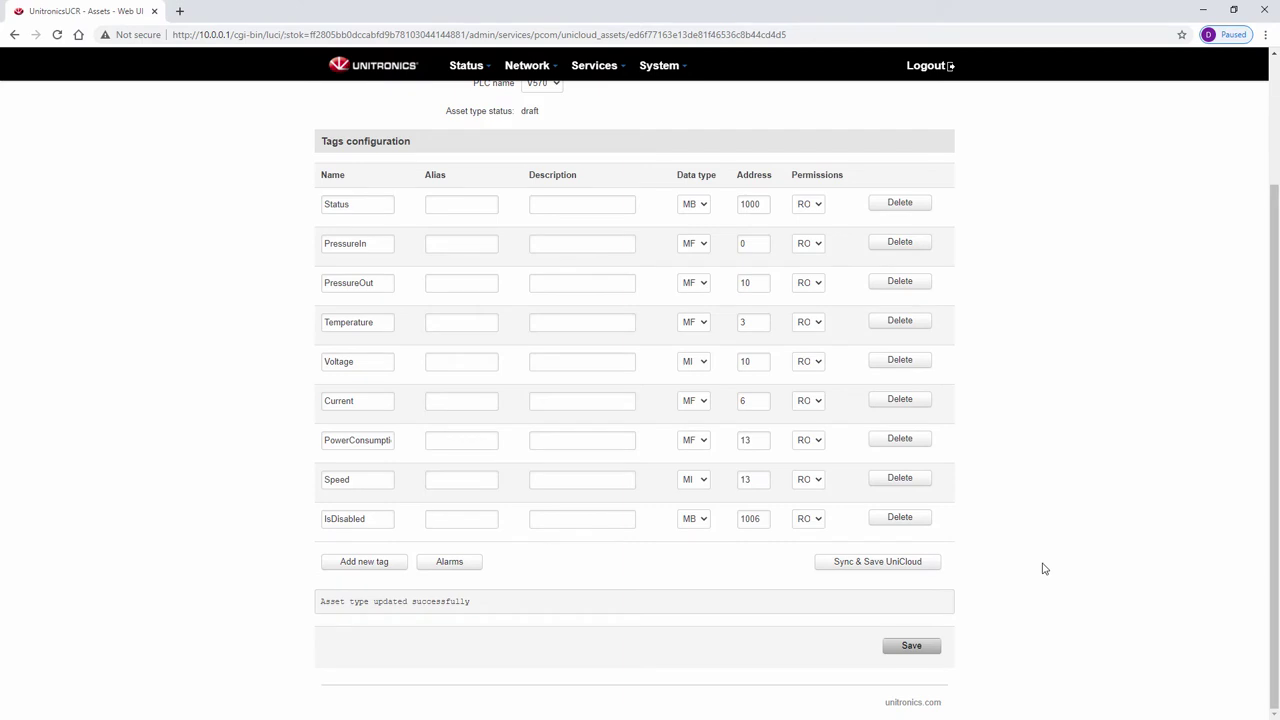
click(911, 645)
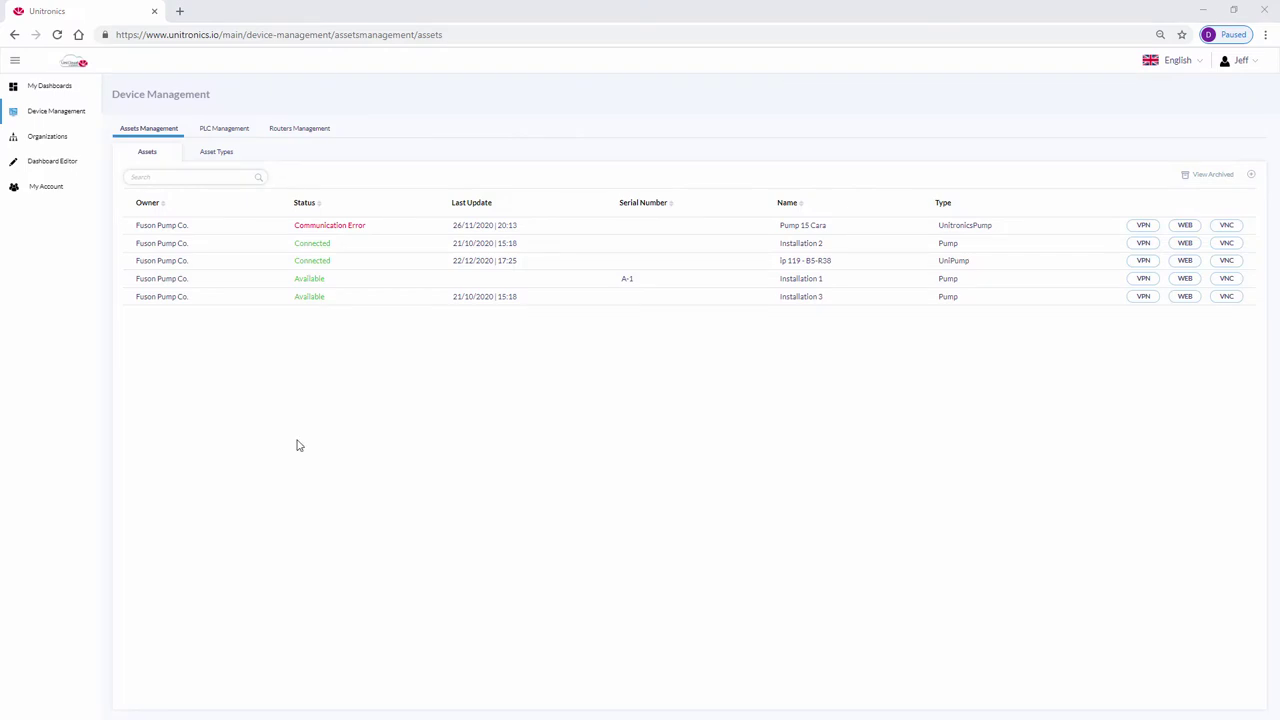
Start a new Vision Pump asset and validate PLC serial P7E45A00294.
click(1249, 178)
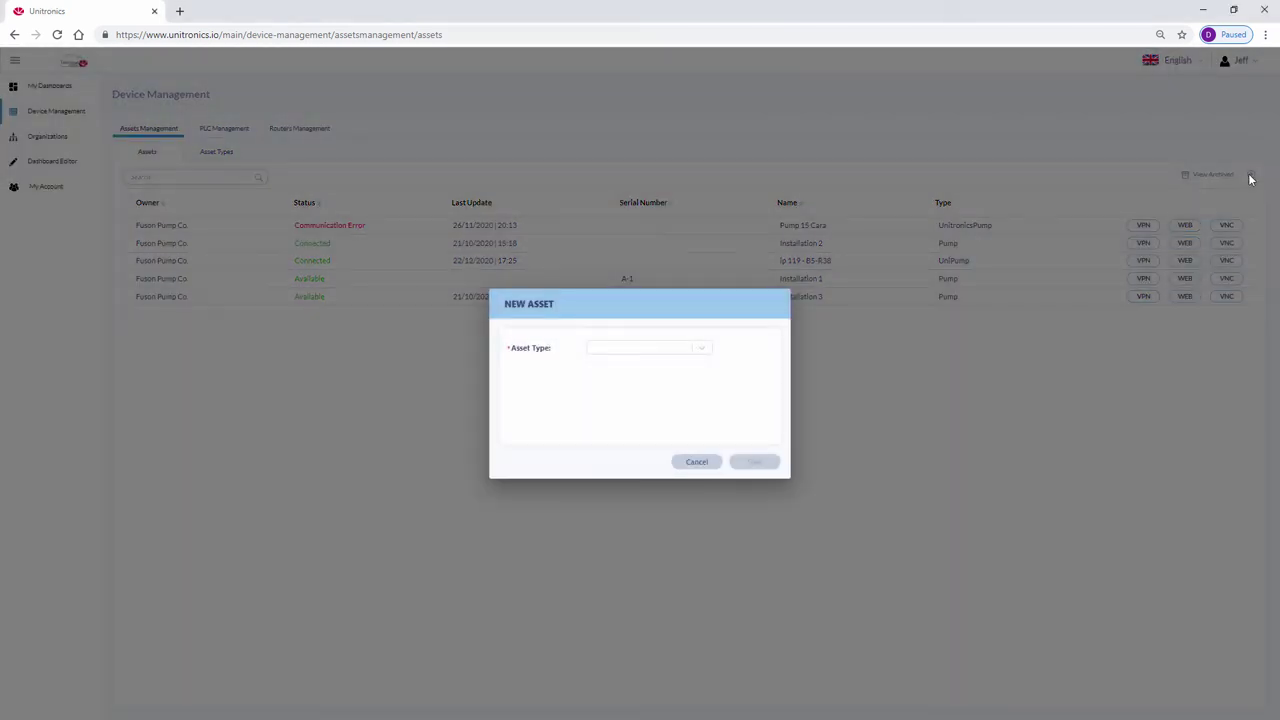
click(702, 352)
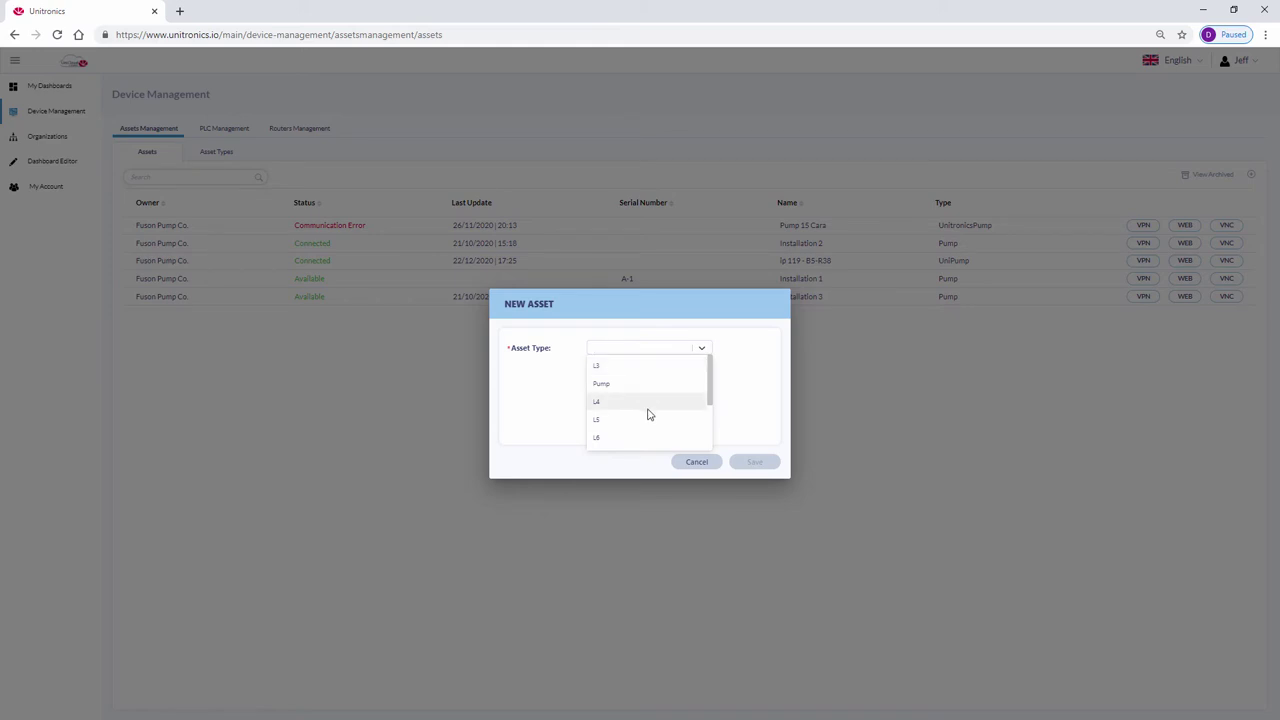
scroll(648, 414, down, 3)
click(622, 441)
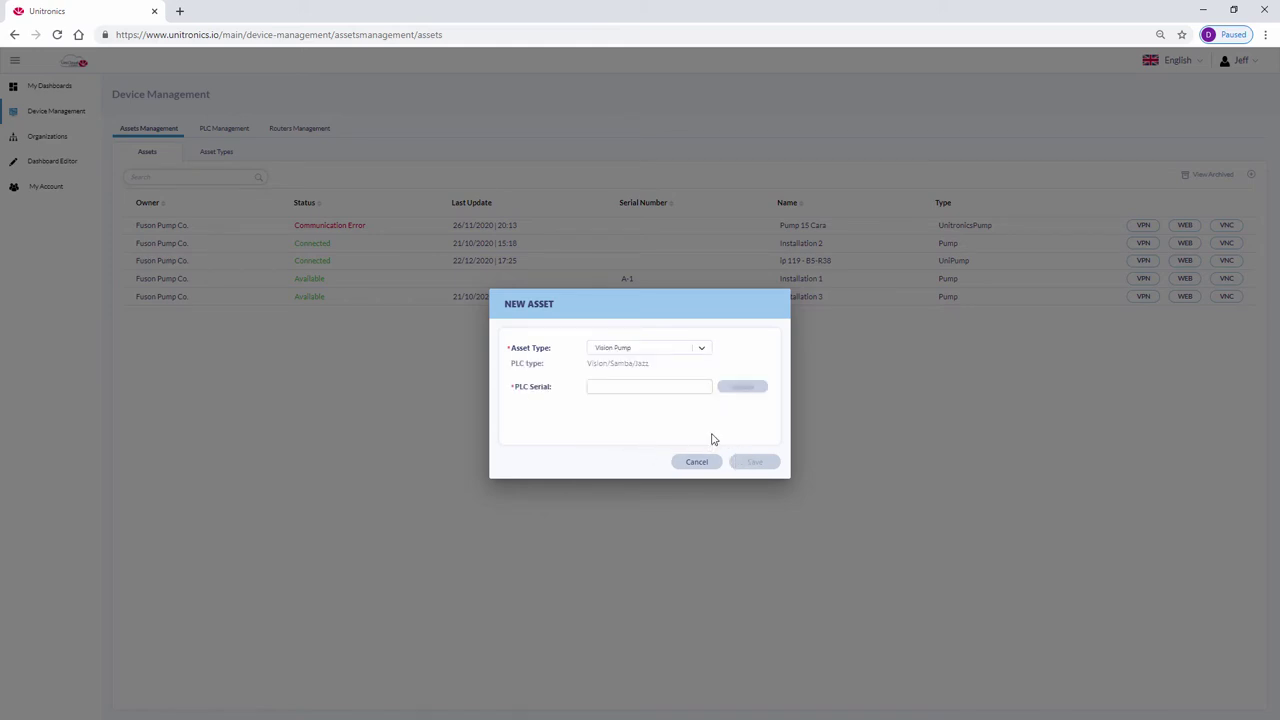
text(P7E45A00294)
click(750, 388)
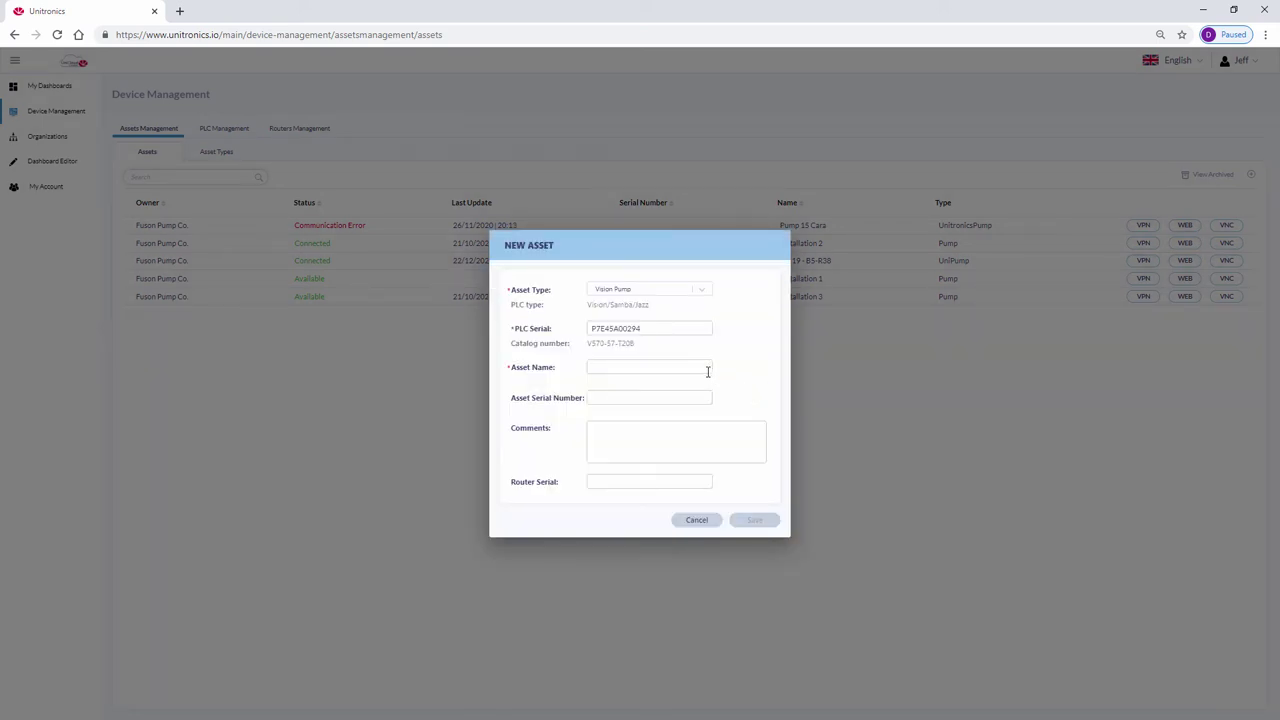
Name the asset V570, validate the router serial, save it and download its certificate.
click(707, 369)
text(V570)
text(110855162)
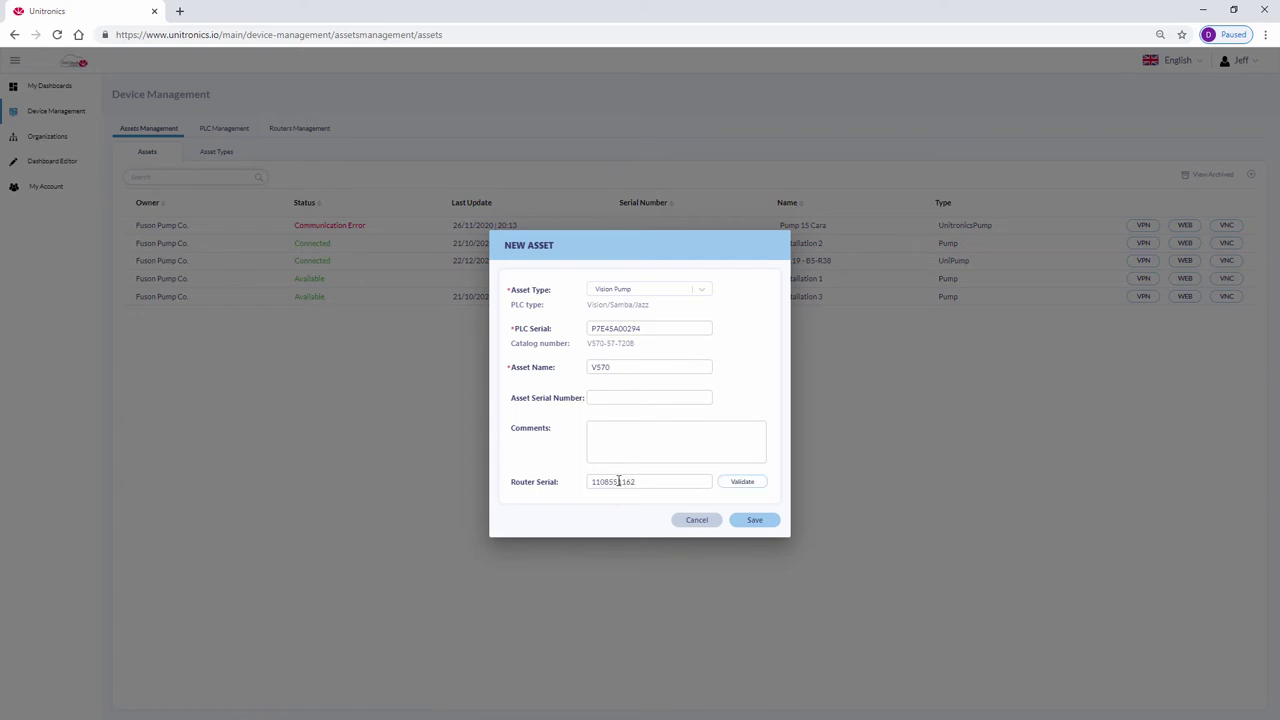
click(735, 484)
click(755, 520)
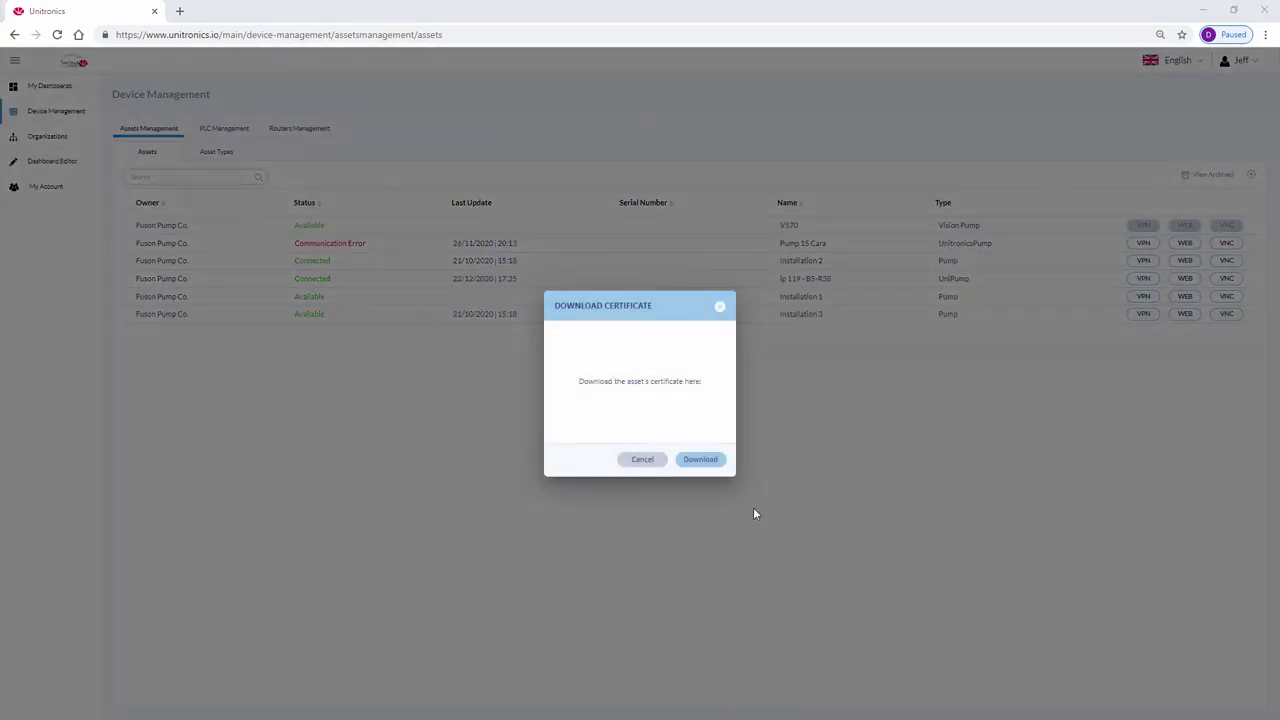
click(701, 460)
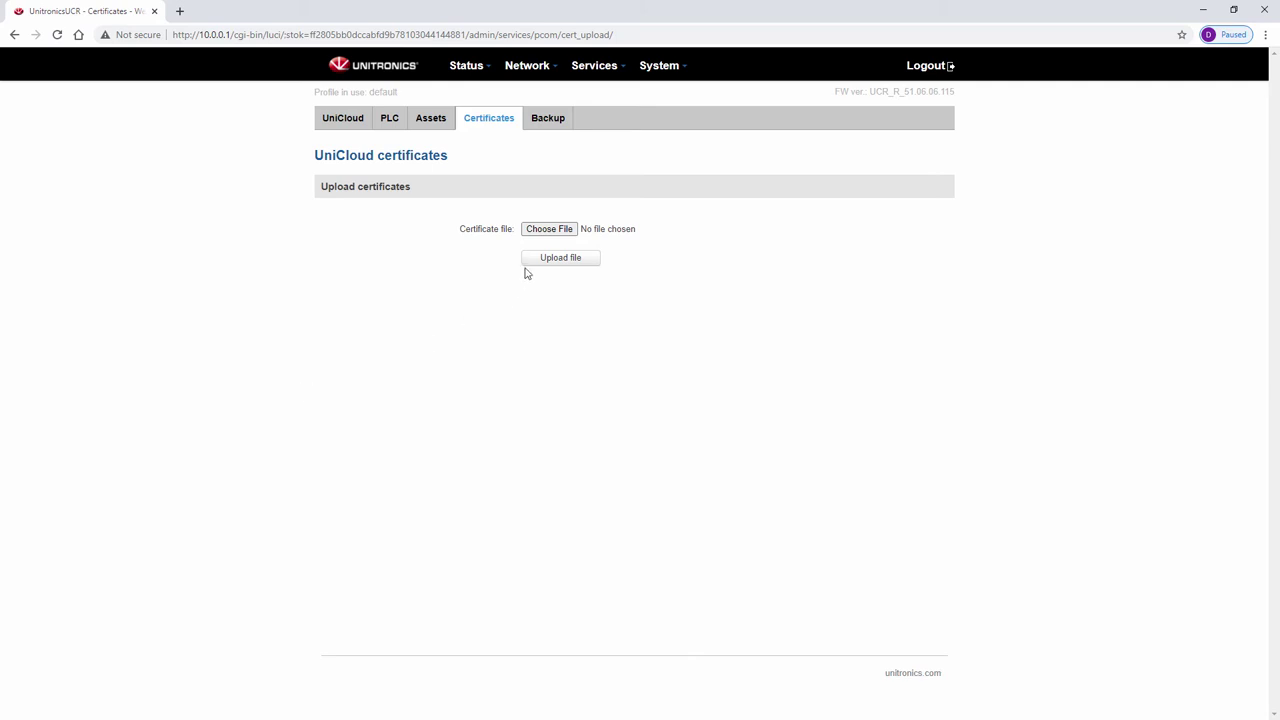
Upload the downloaded device .encoded certificate file to the router.
click(554, 231)
click(340, 298)
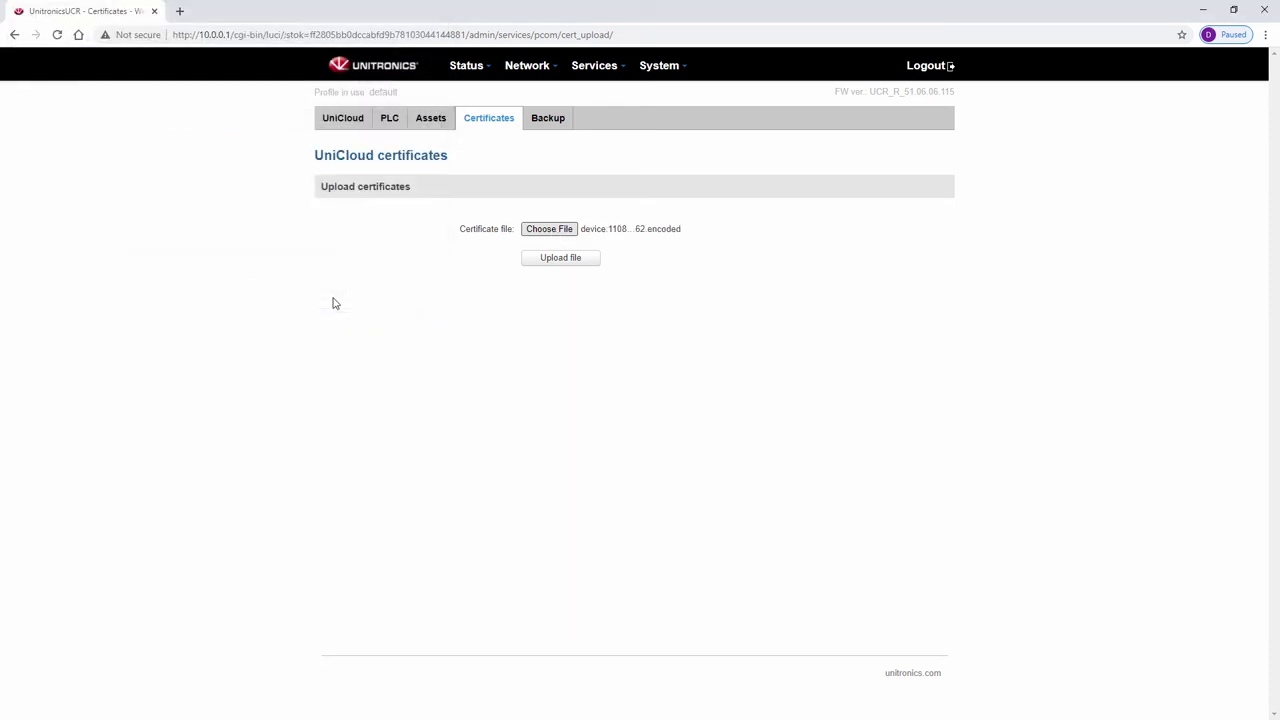
click(533, 263)
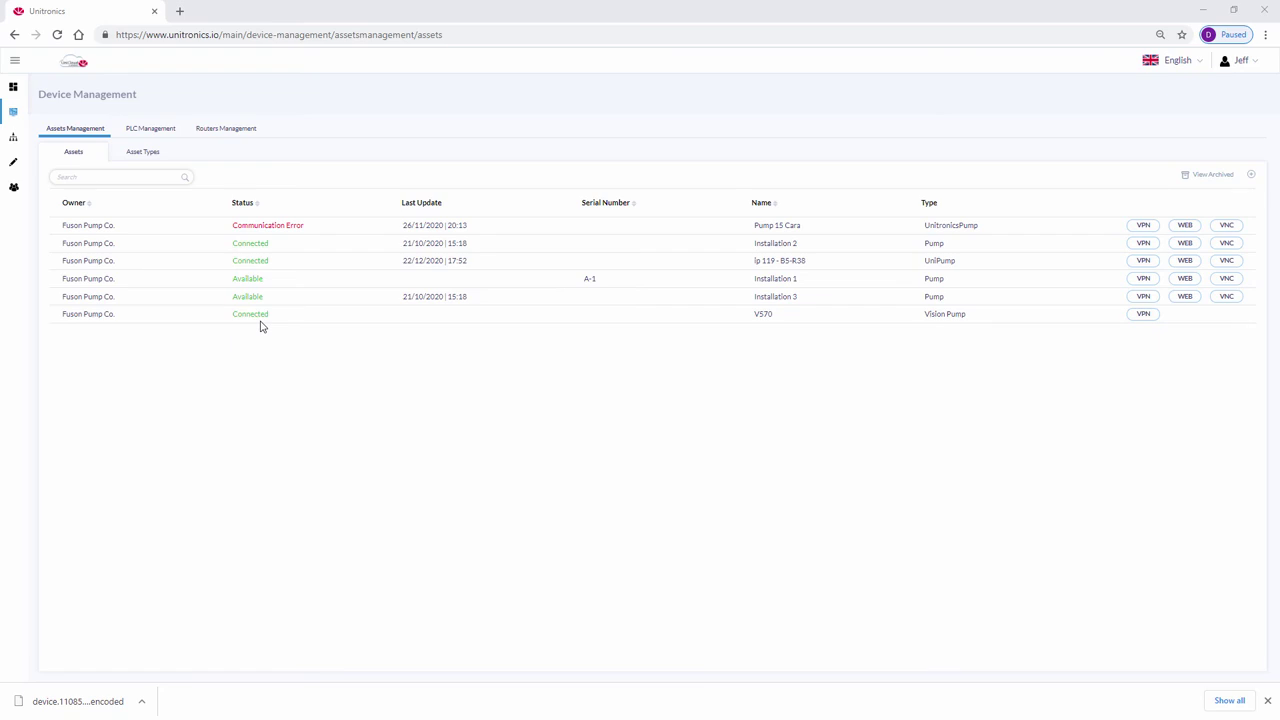
Open the Vision Pump dashboard in the Dashboard Editor.
click(12, 163)
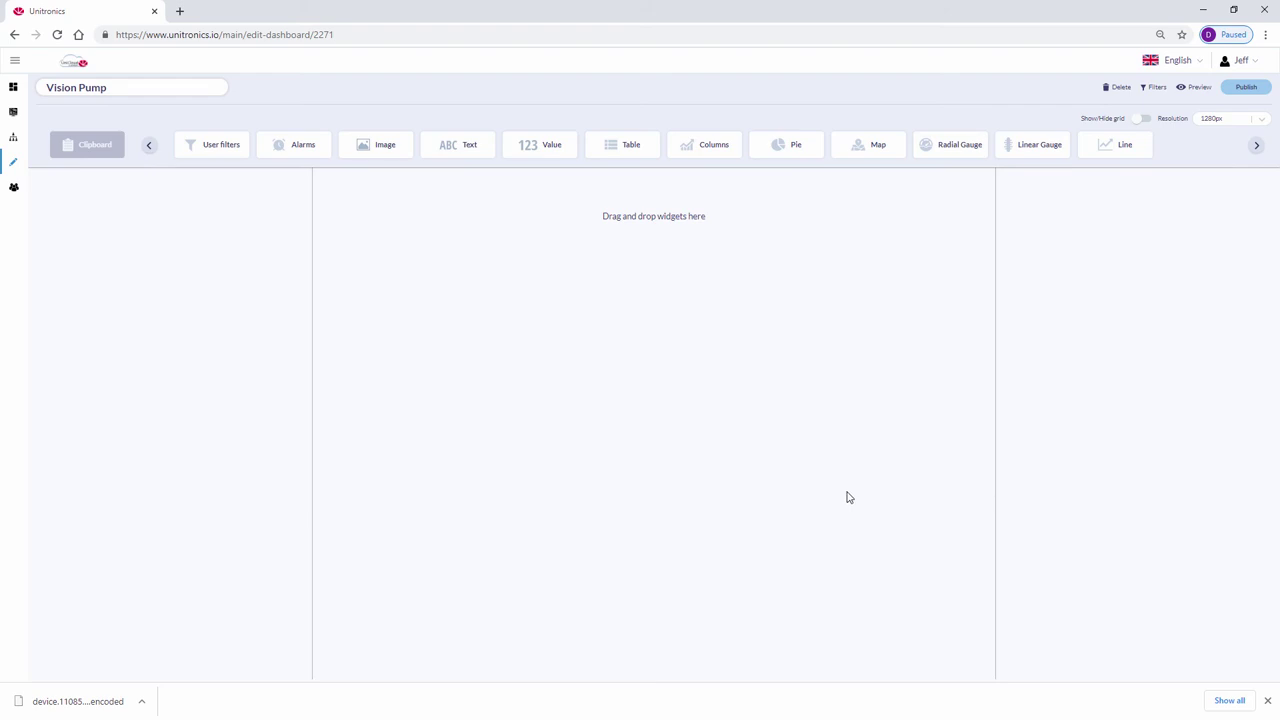
Place a Table widget on the canvas and set its asset type to Vision Pump.
drag(623, 160, 573, 219)
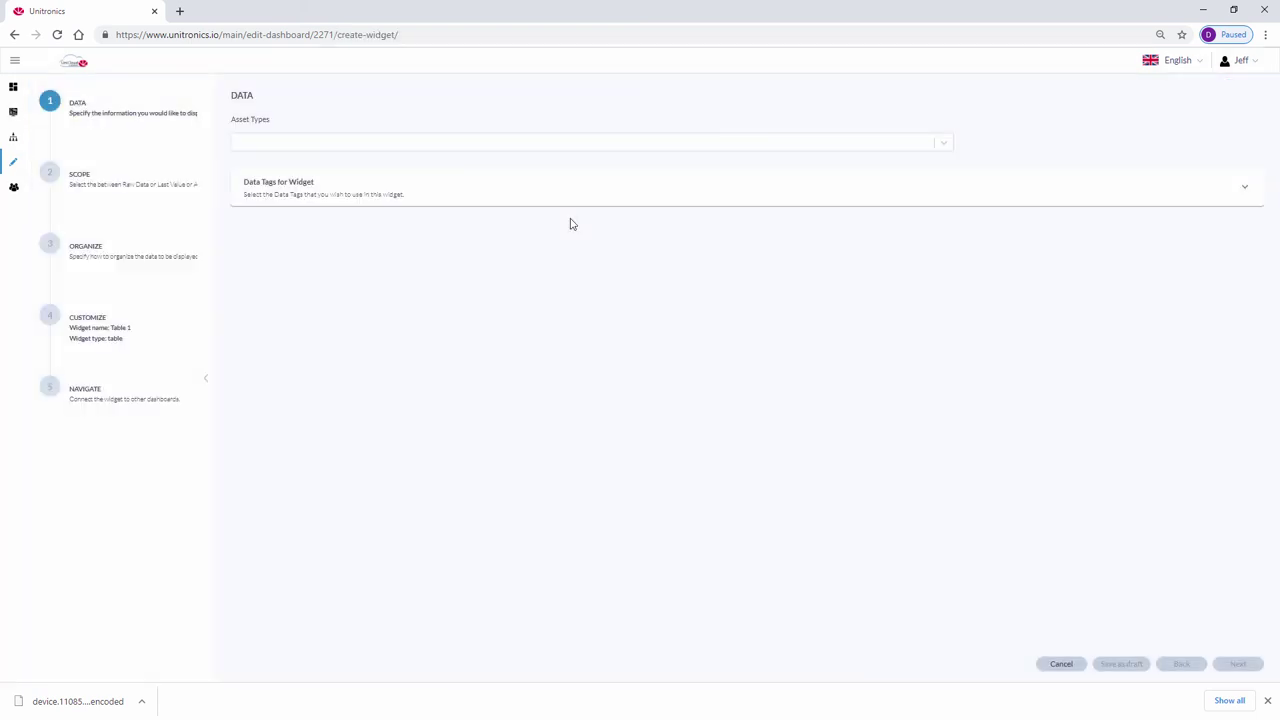
click(263, 144)
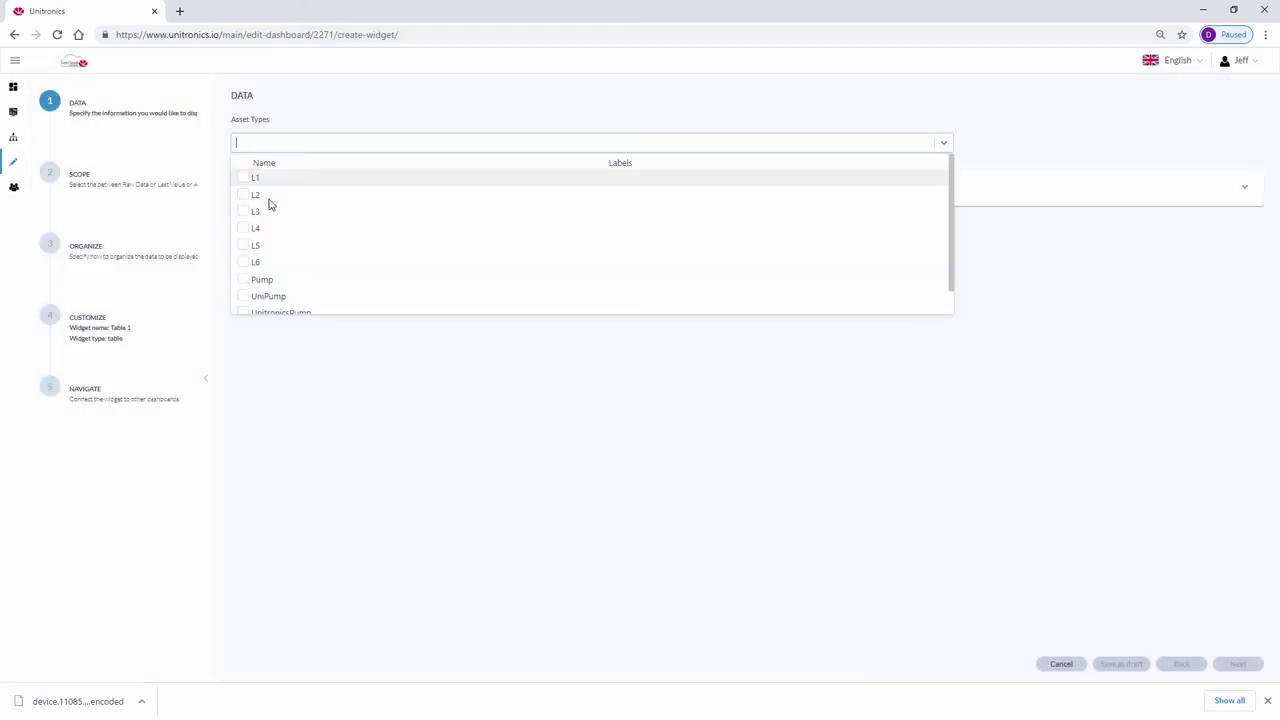
scroll(278, 288, down, 2)
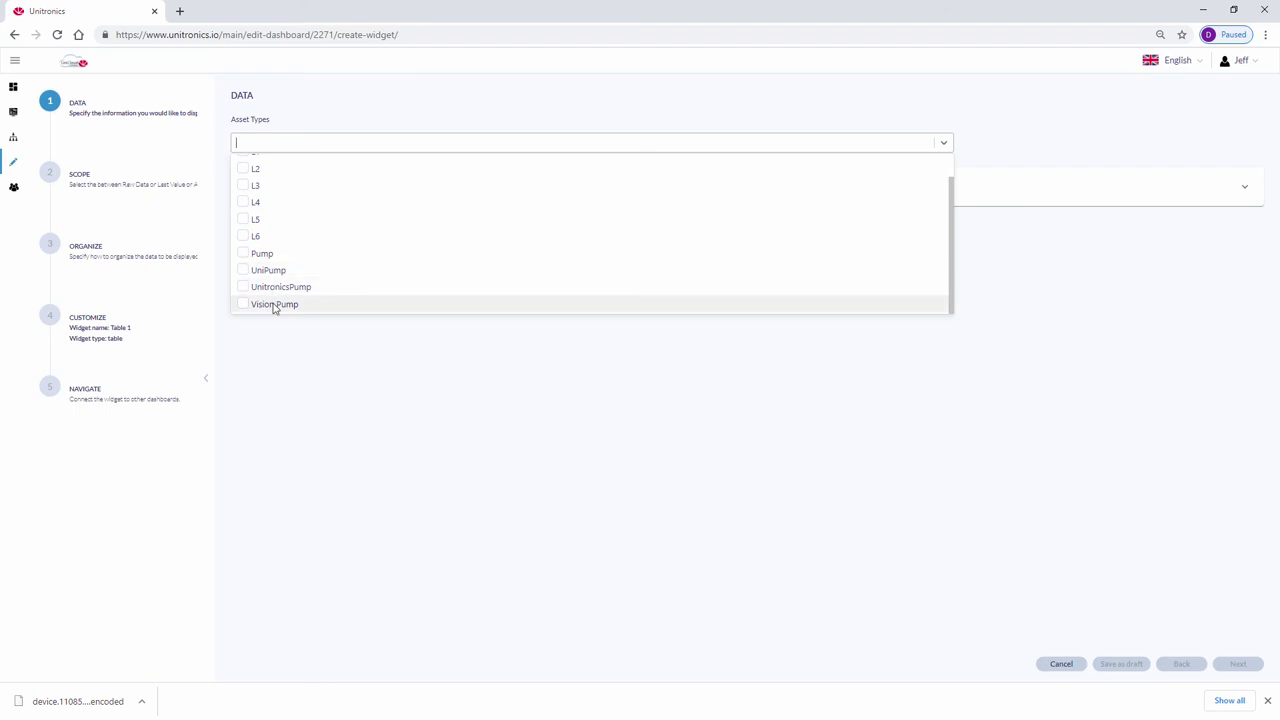
click(274, 306)
click(295, 350)
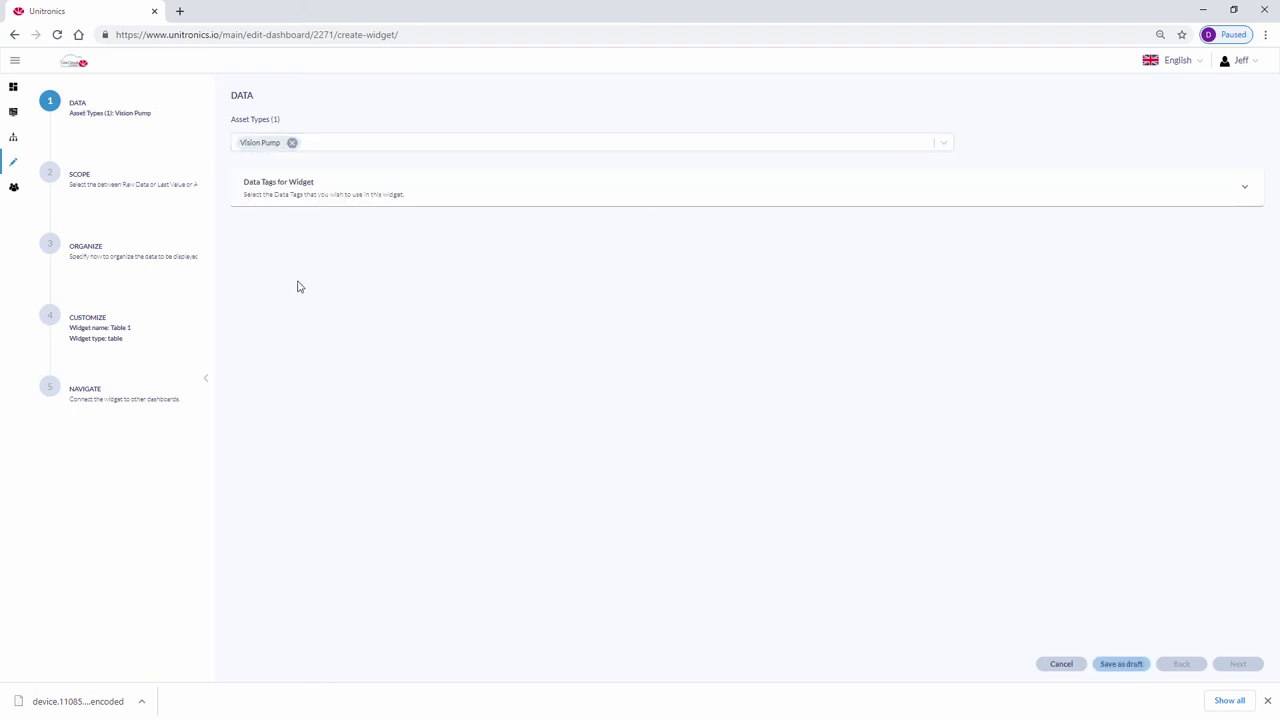
Select Asset name and Data Timestamp properties plus Speed, Status and Temperature tags.
click(299, 196)
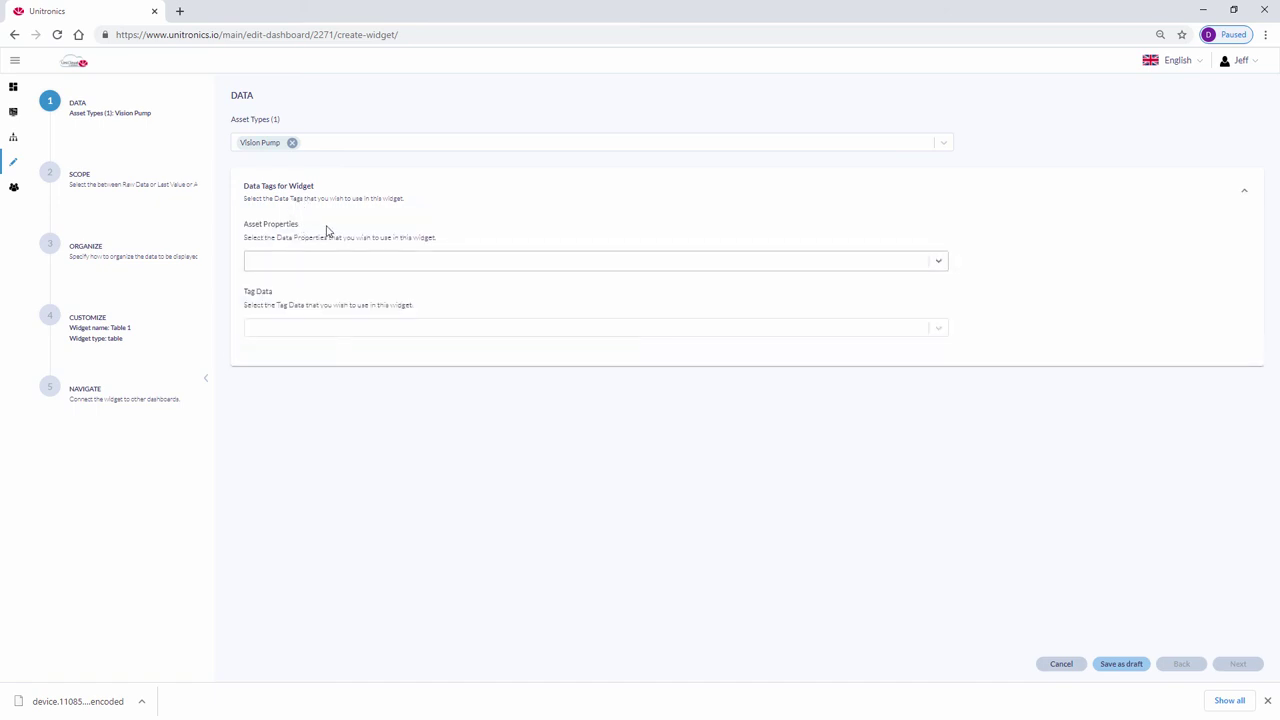
click(300, 266)
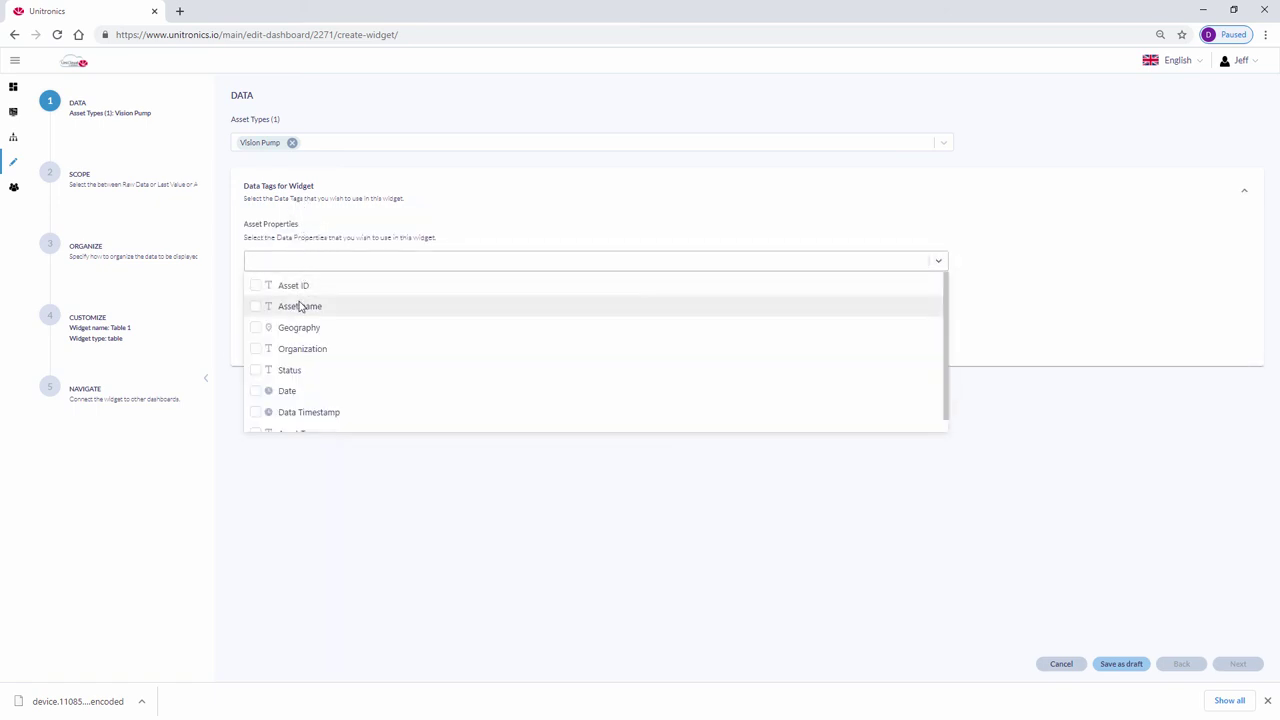
click(300, 307)
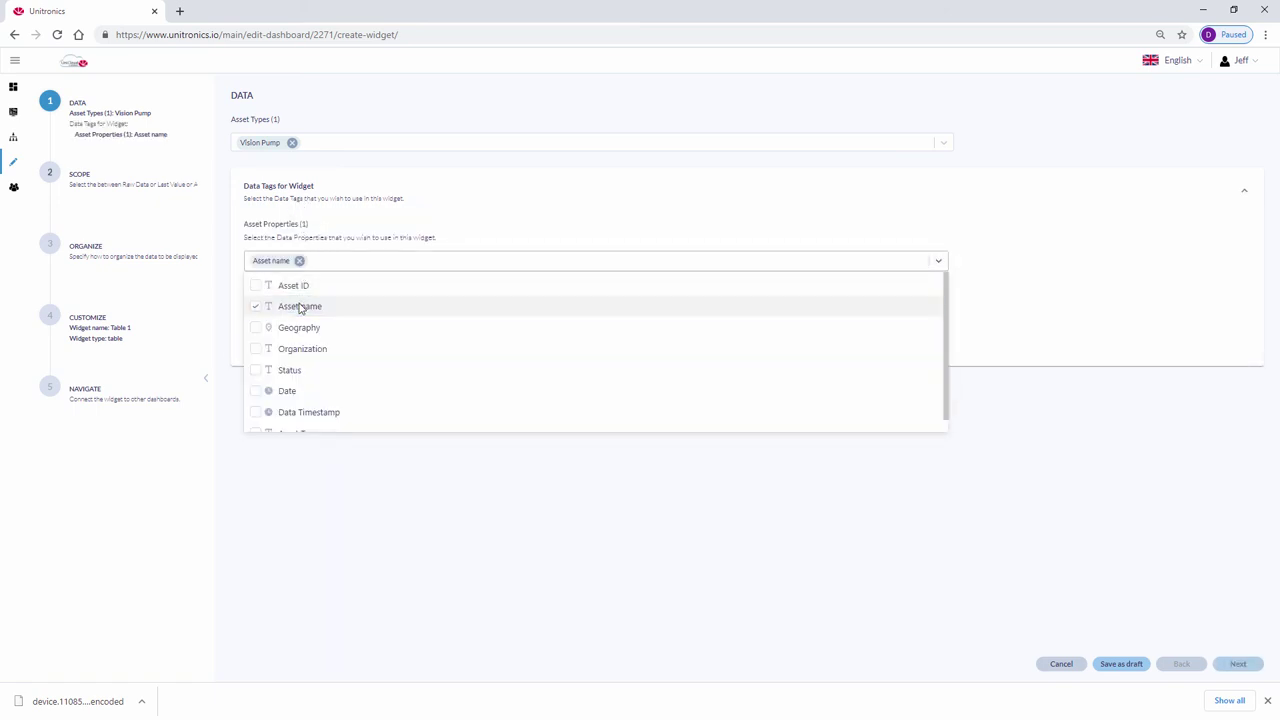
click(300, 412)
click(306, 477)
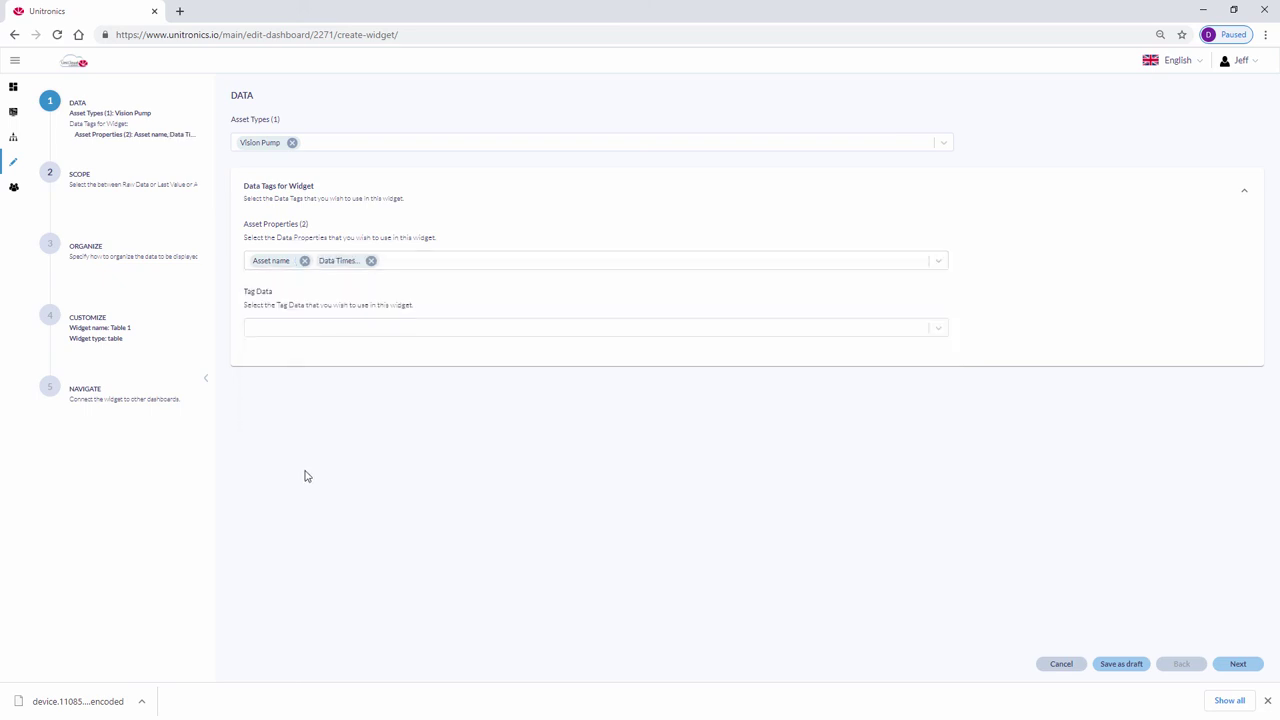
click(274, 331)
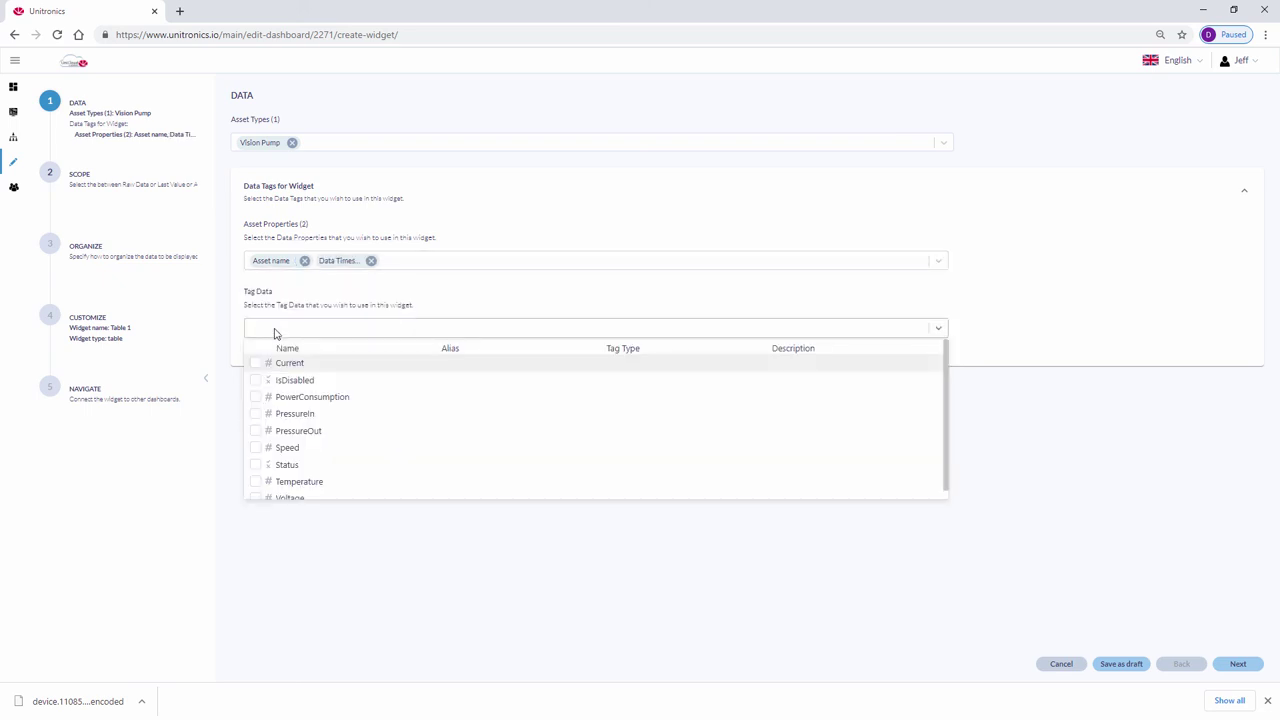
click(283, 449)
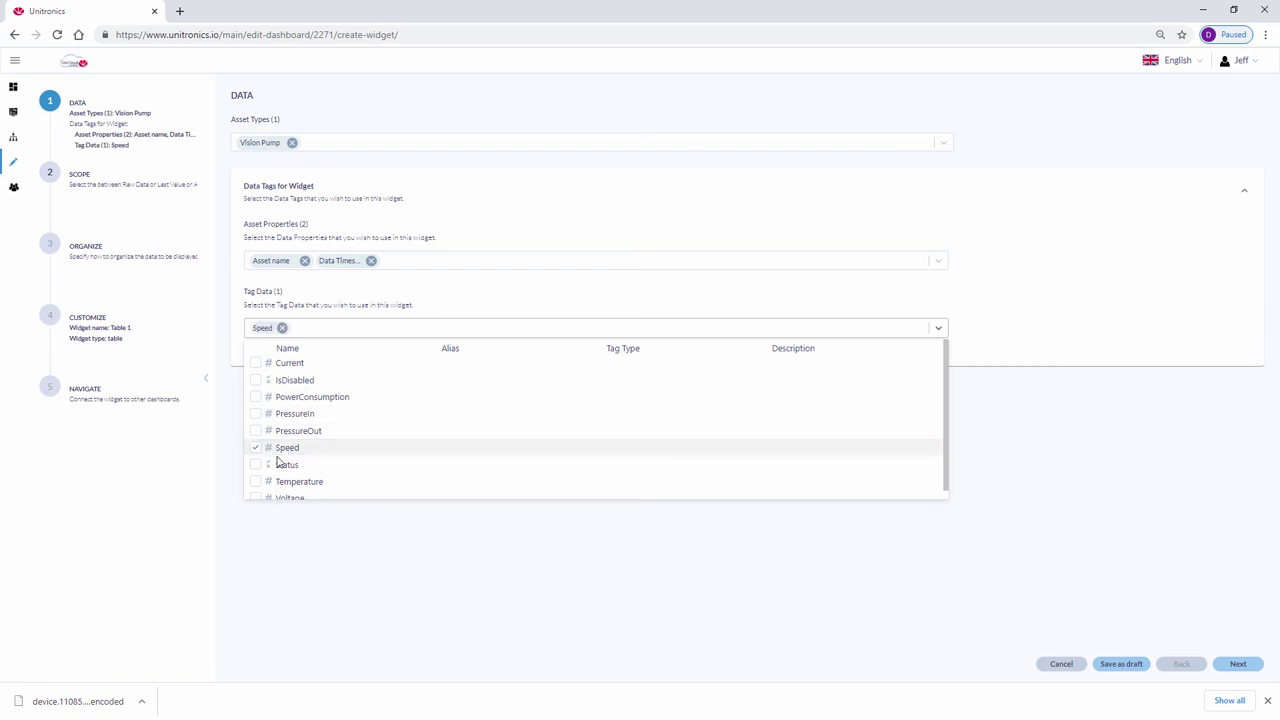
click(291, 483)
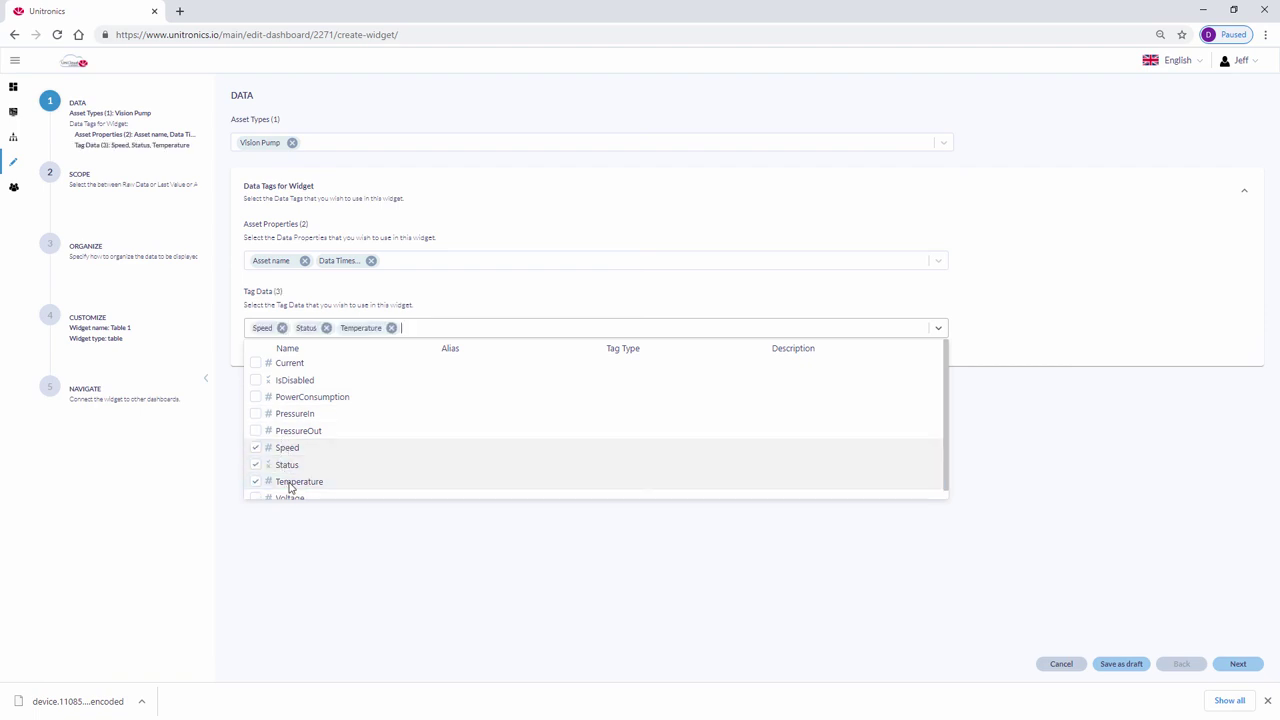
click(403, 600)
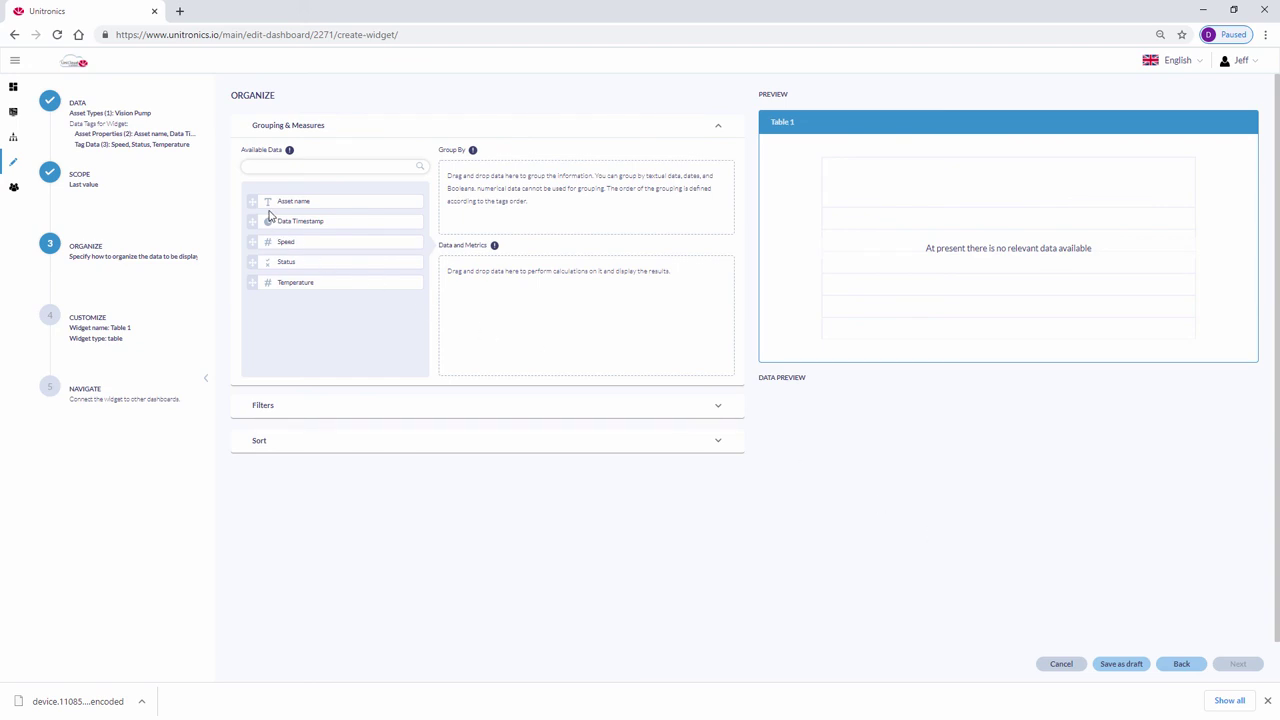
Move all five fields into Data and Metrics and complete the remaining widget steps.
drag(248, 196, 440, 280)
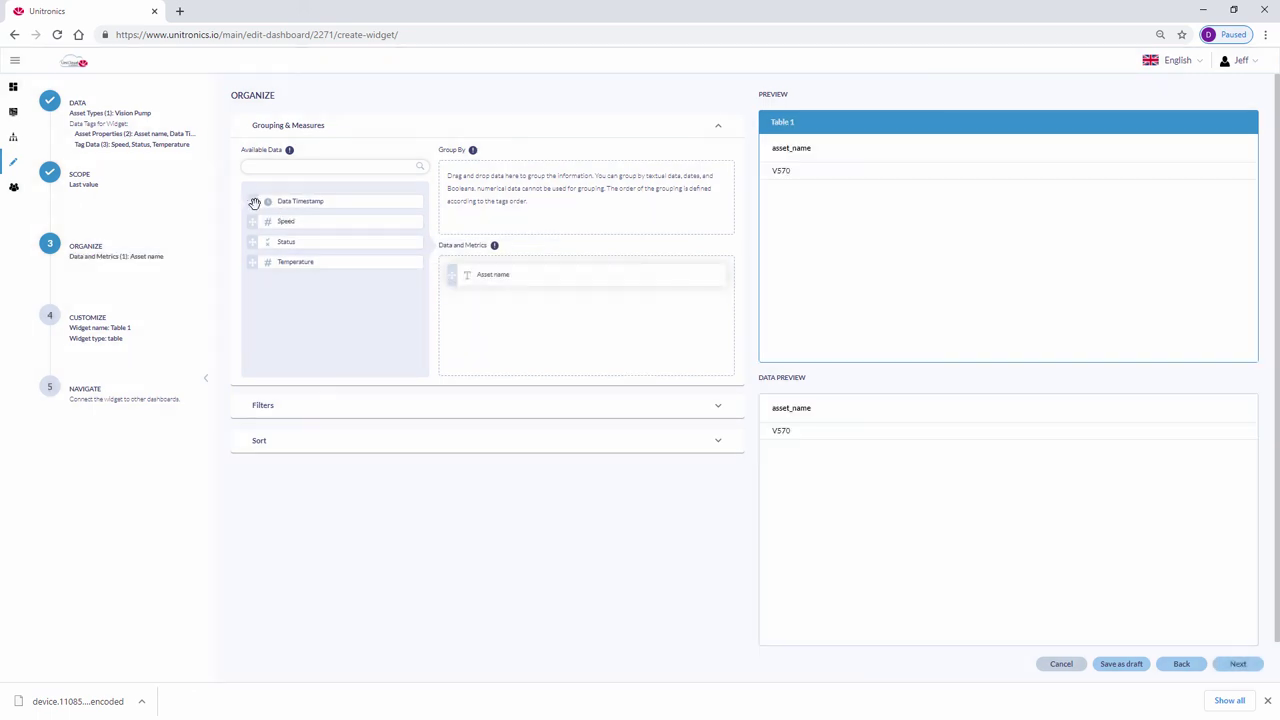
drag(252, 201, 526, 297)
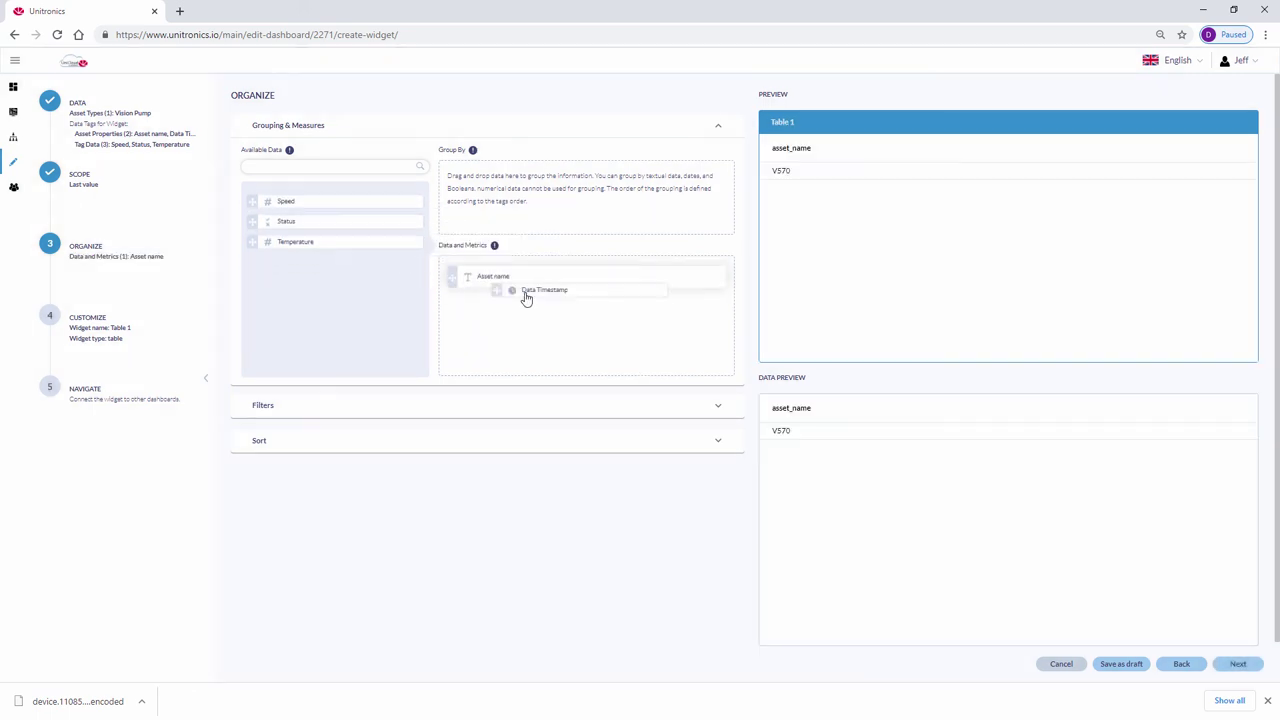
click(1236, 665)
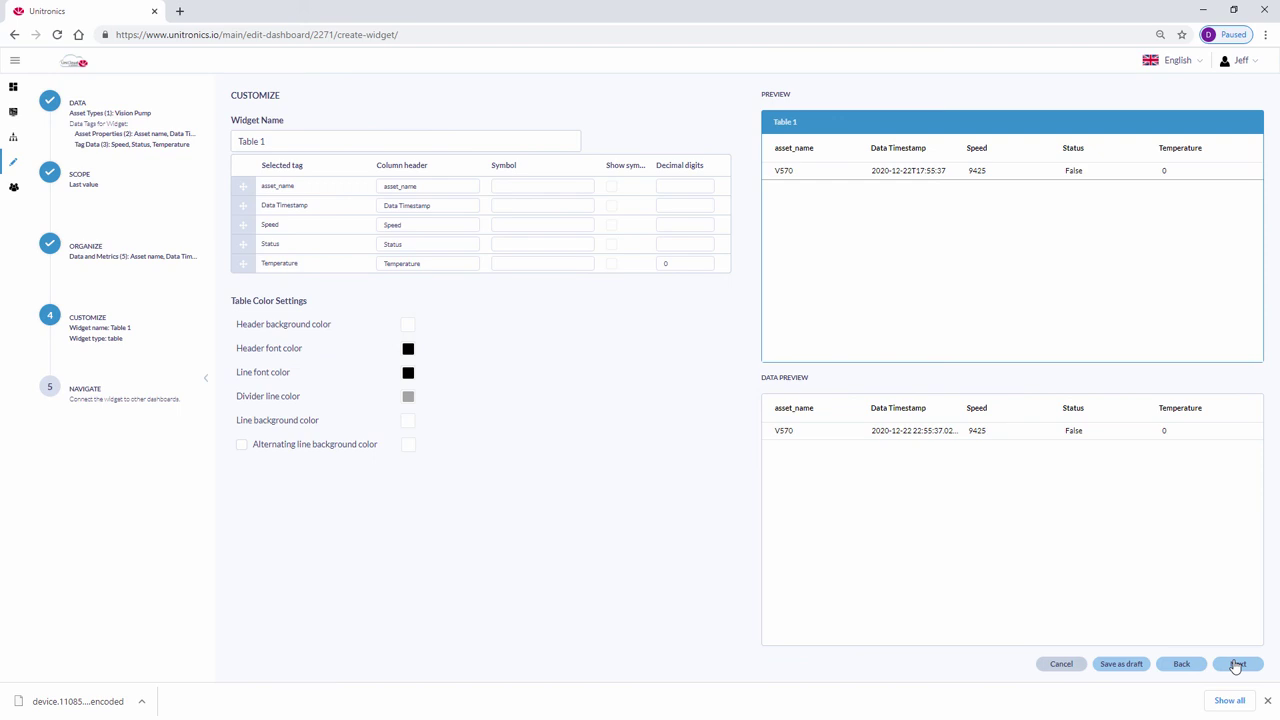
click(1236, 665)
click(1236, 665)
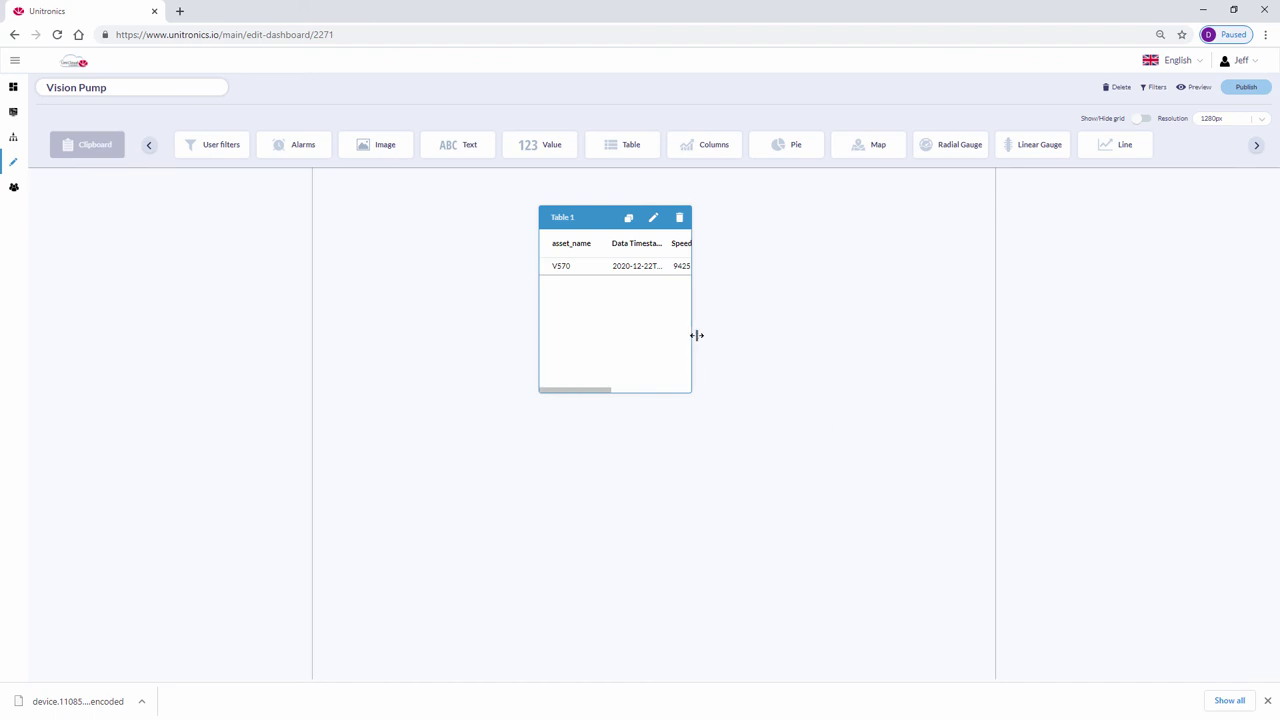
Drag Table 1's right and left edges outward to widen it across the canvas.
drag(697, 335, 988, 352)
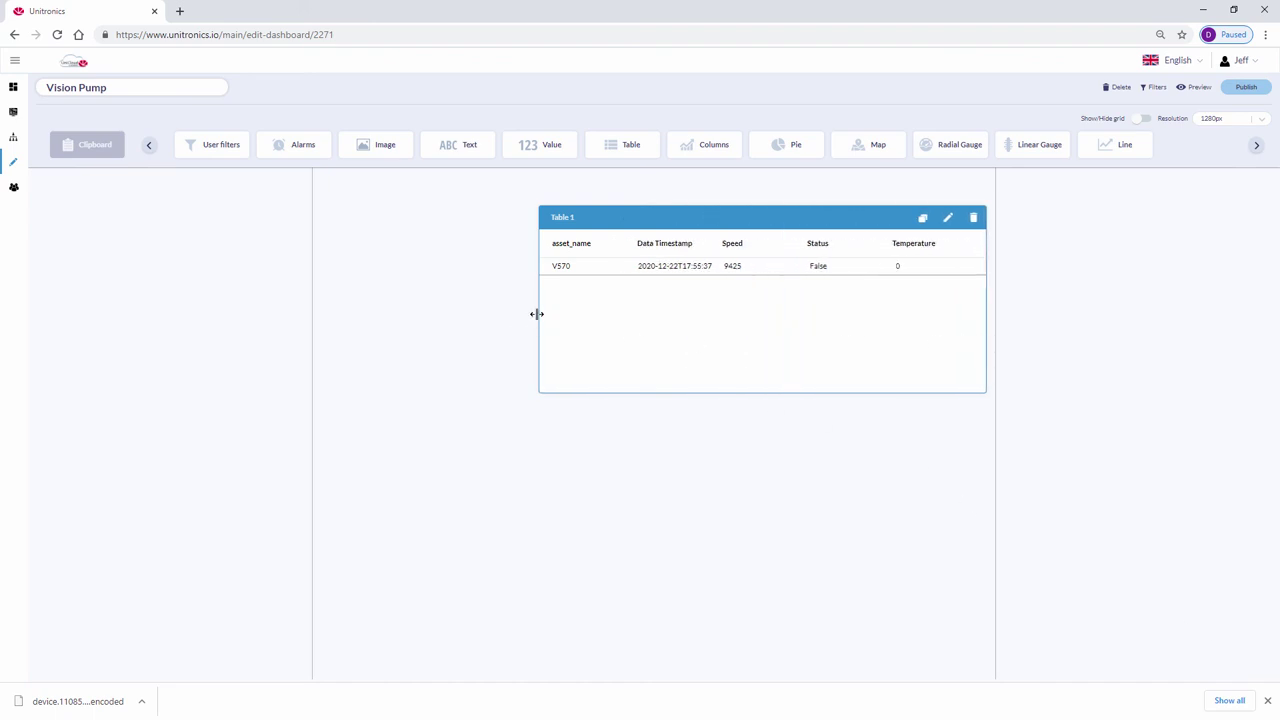
drag(537, 314, 320, 314)
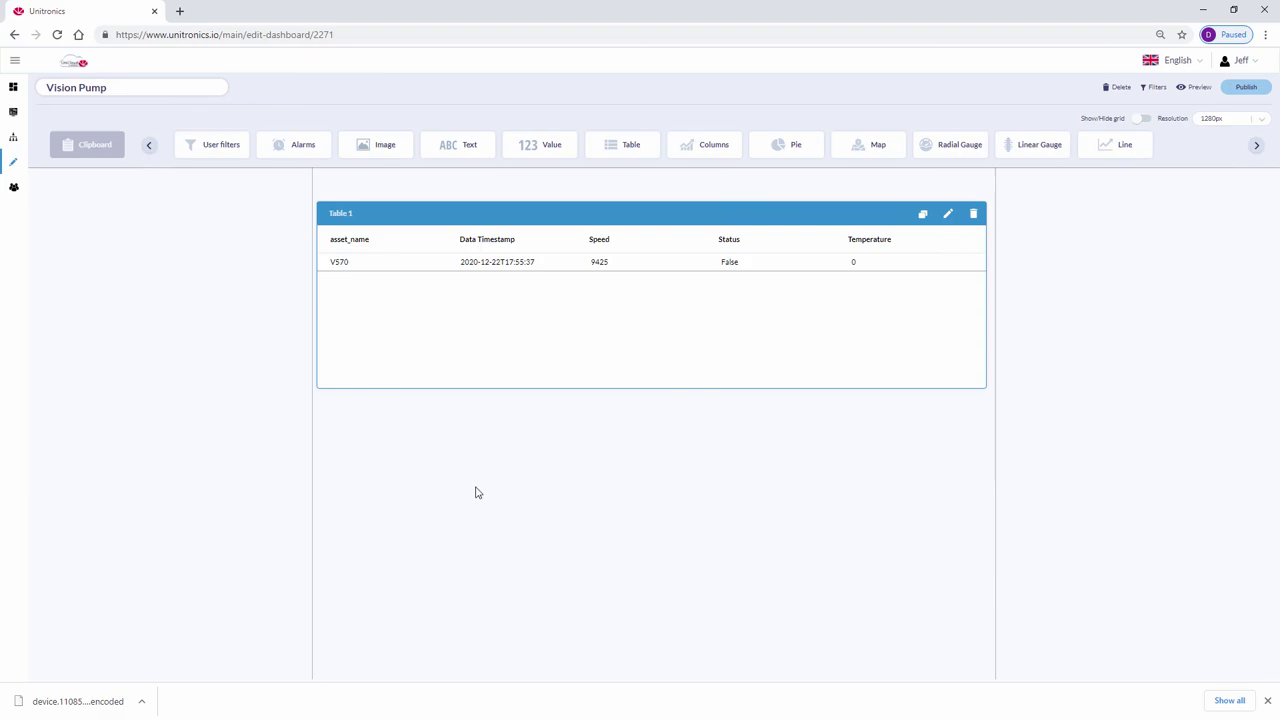